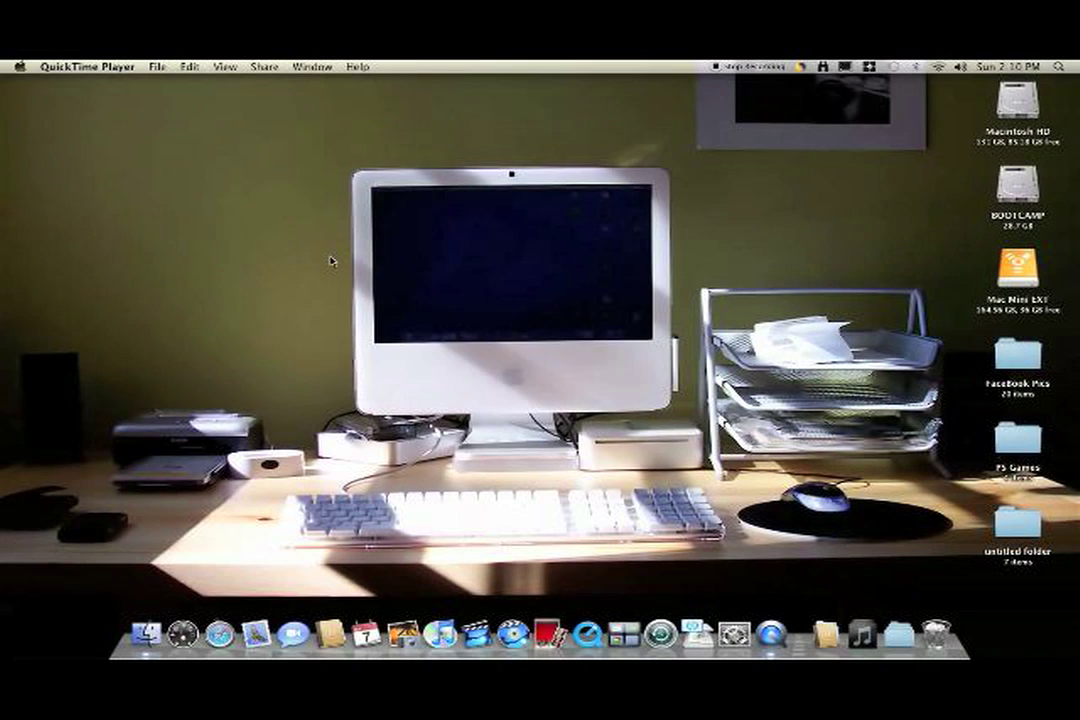
View the About This Mac summary showing Mac OS X 10.6.2, then close it.
left_click(398, 261)
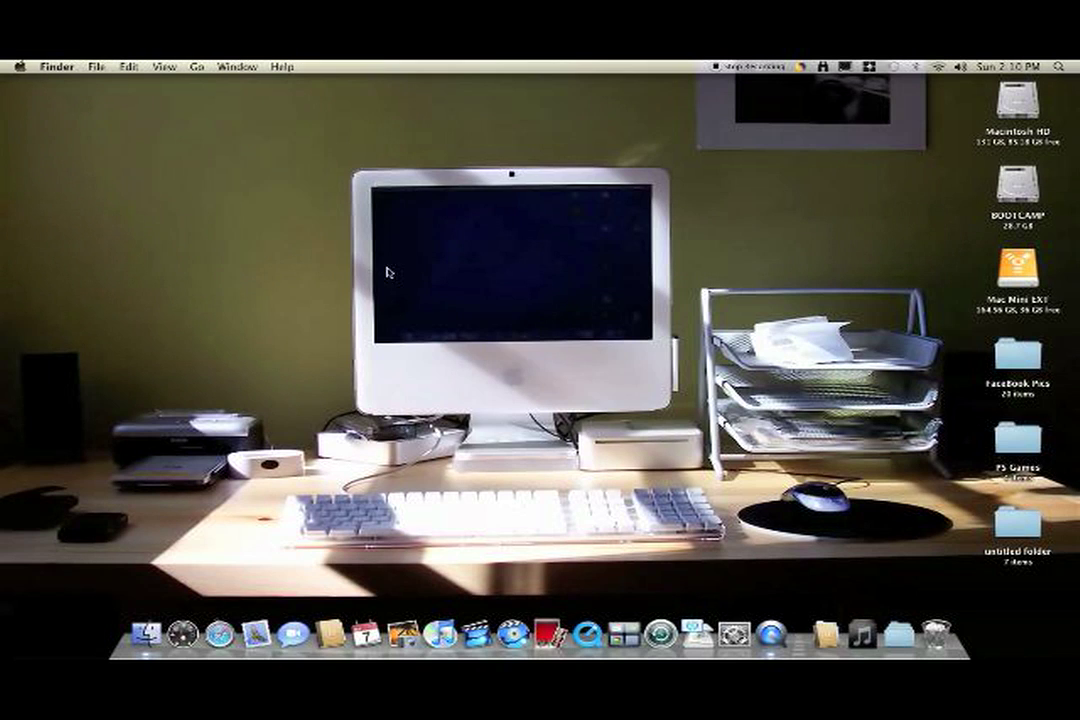
left_click(20, 66)
left_click(60, 80)
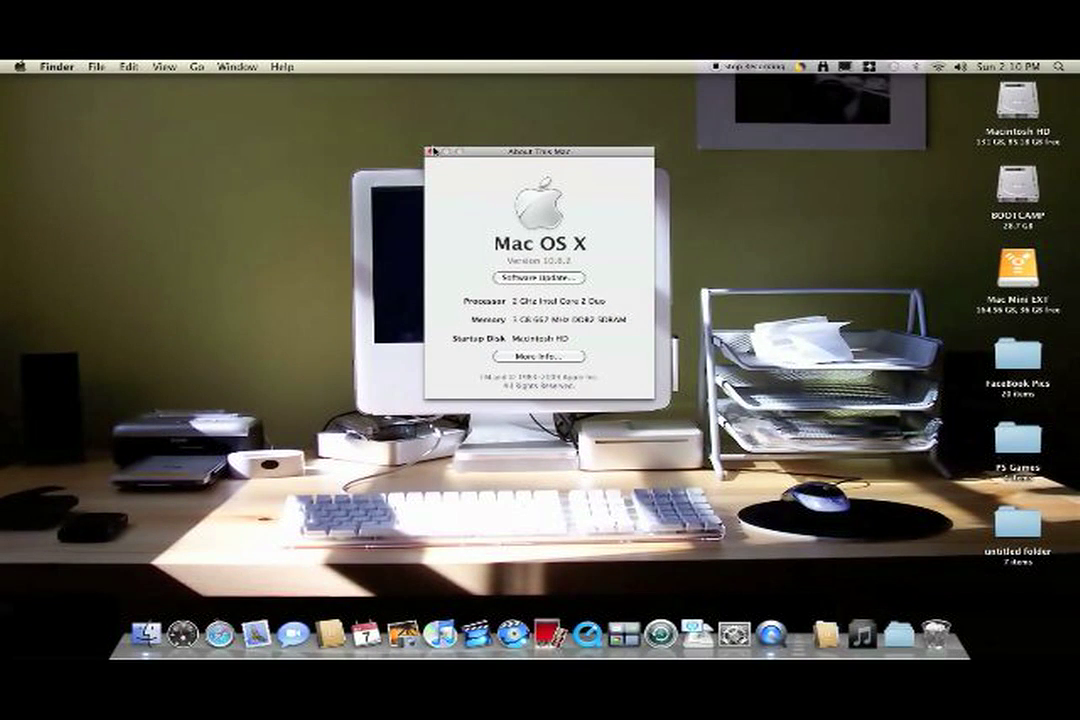
left_click(431, 150)
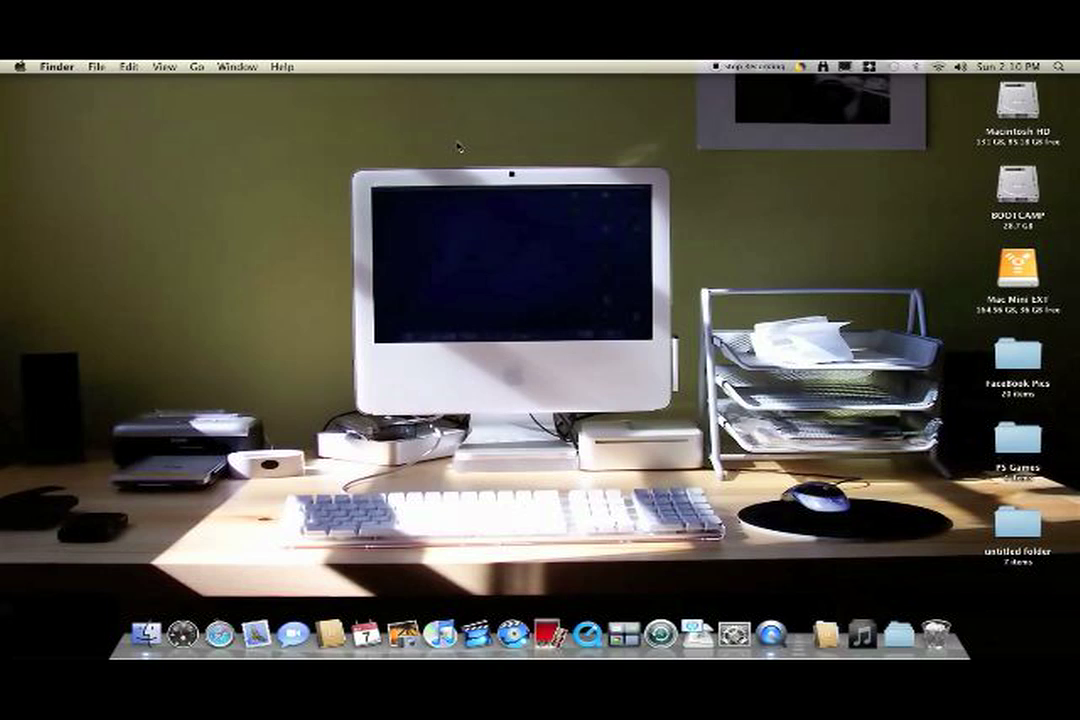
Open Macintosh HD > Applications, enlarge the window, and browse its 78 app icons.
double_click(1013, 105)
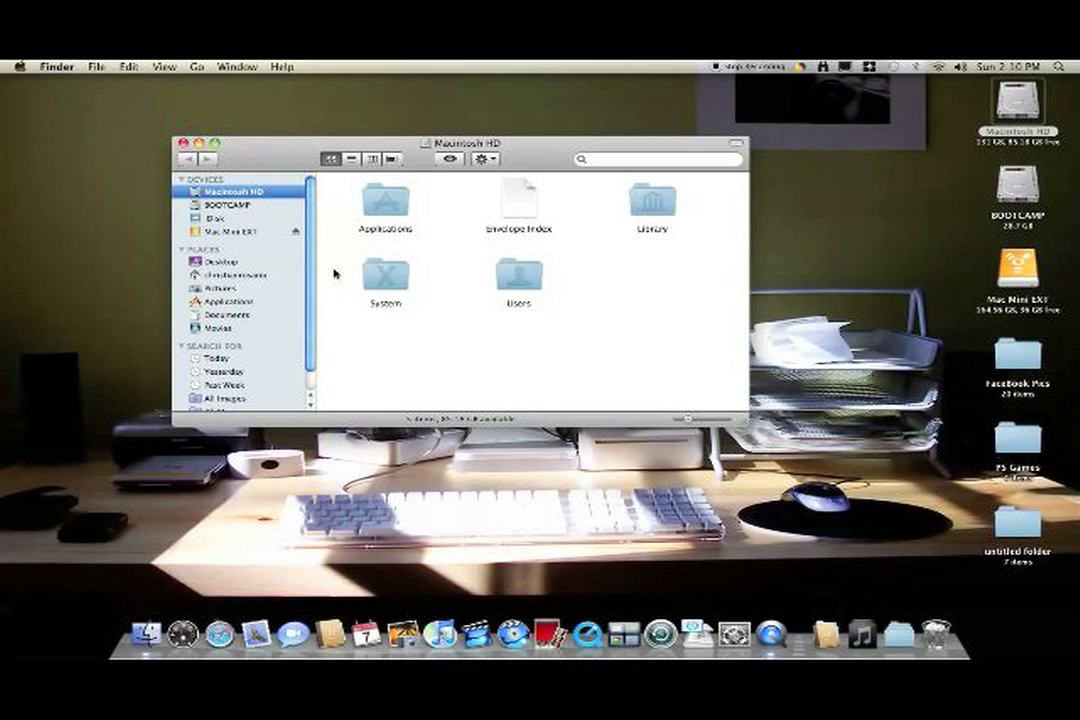
double_click(386, 206)
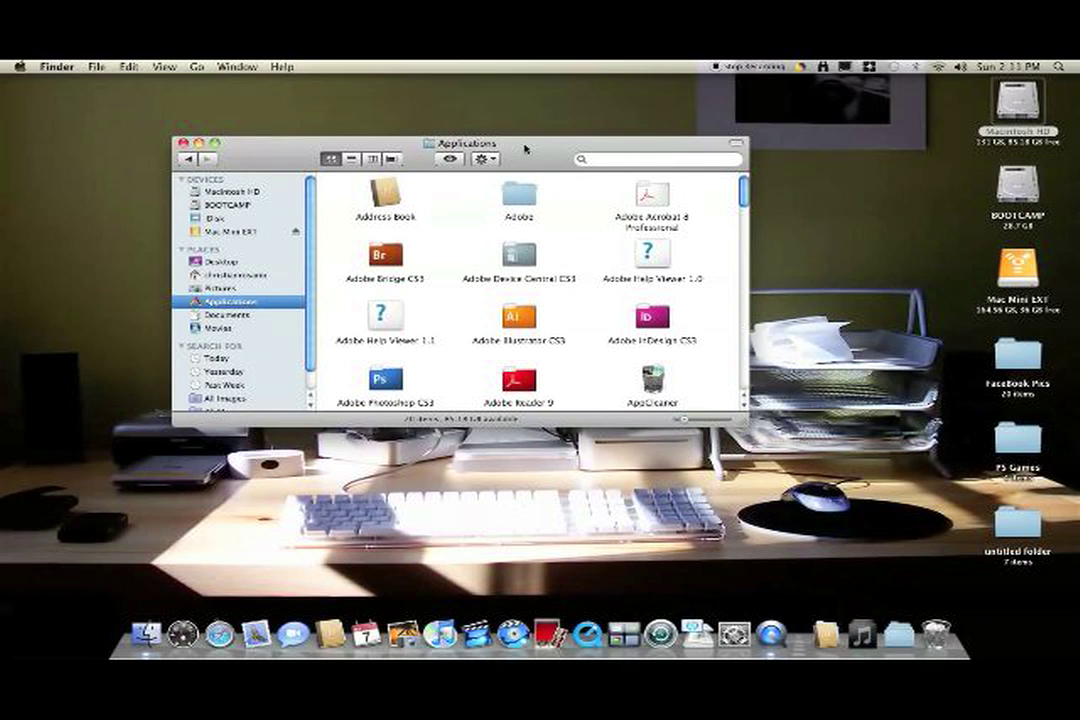
left_click_drag(525, 150, 520, 124)
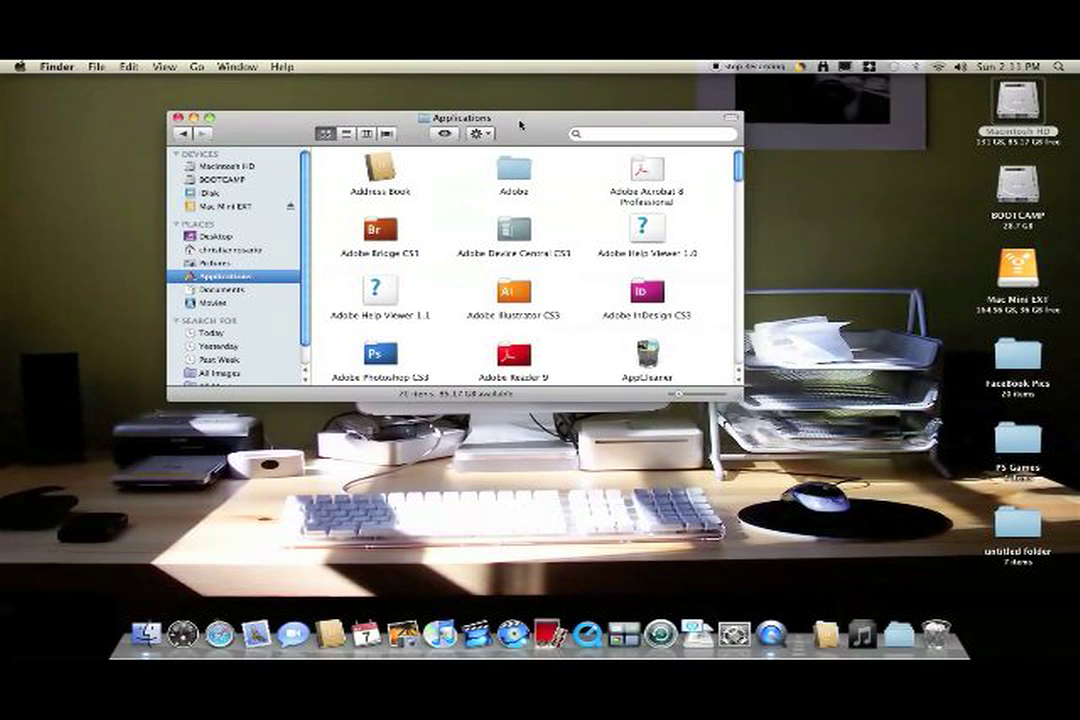
left_click_drag(734, 398, 953, 561)
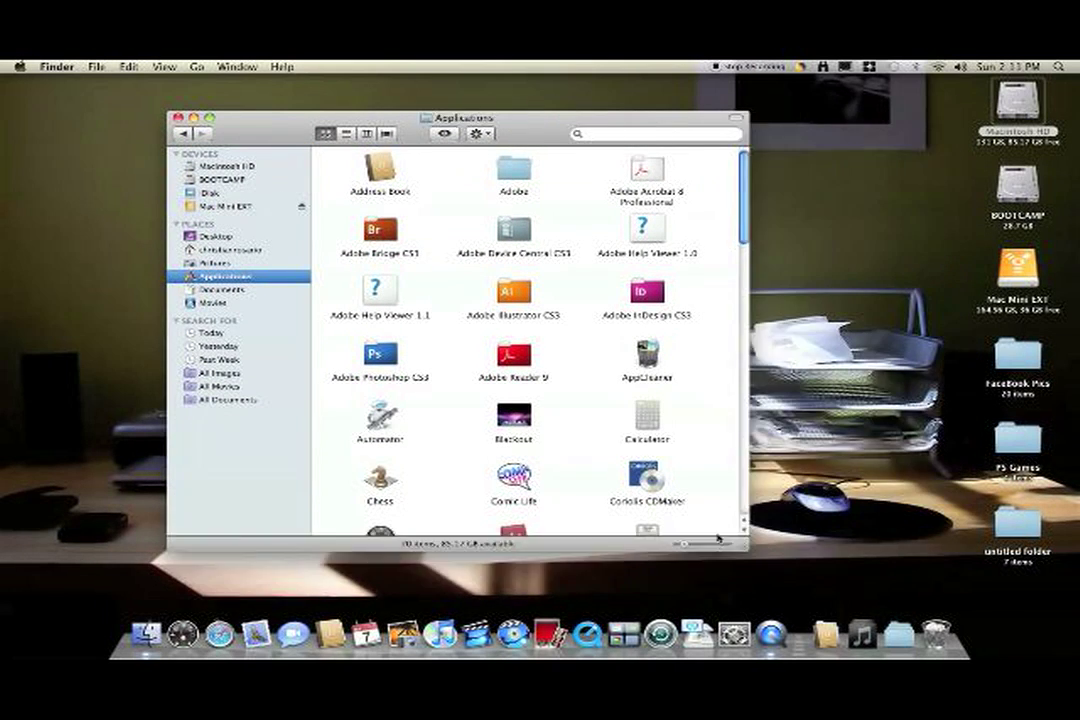
mouse_move(953, 561)
left_mouse_down()
mouse_move(976, 574)
mouse_move(878, 577)
mouse_move(995, 578)
mouse_move(946, 577)
left_mouse_up()
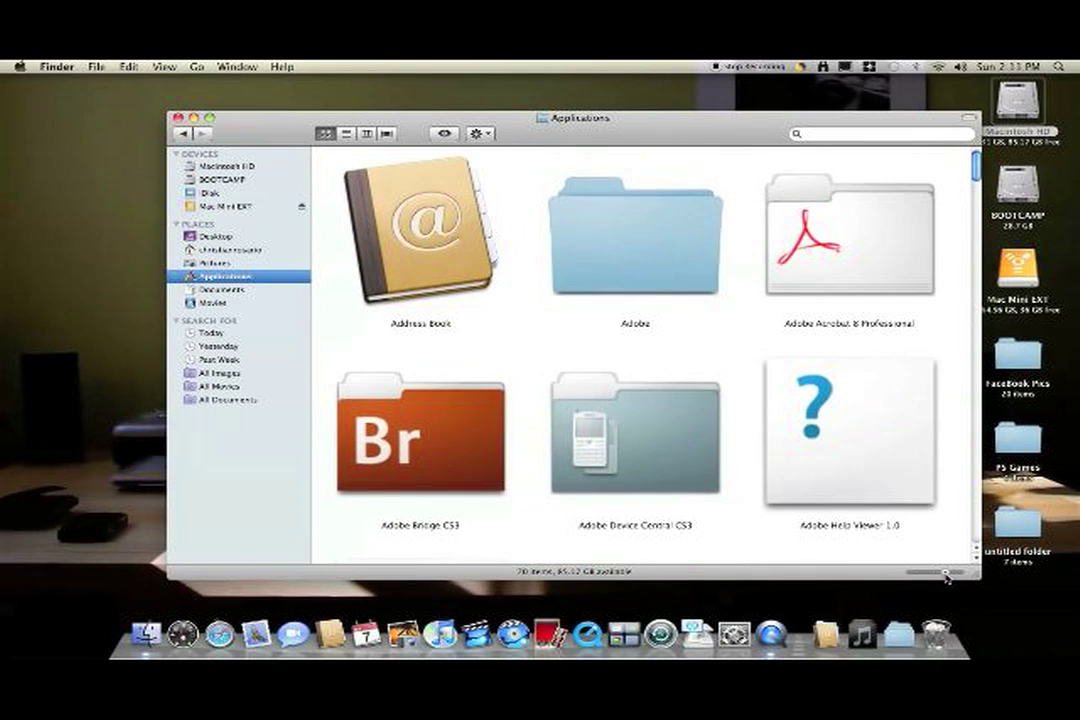
scroll(783, 455, "down", 10)
scroll(783, 455, "down", 5)
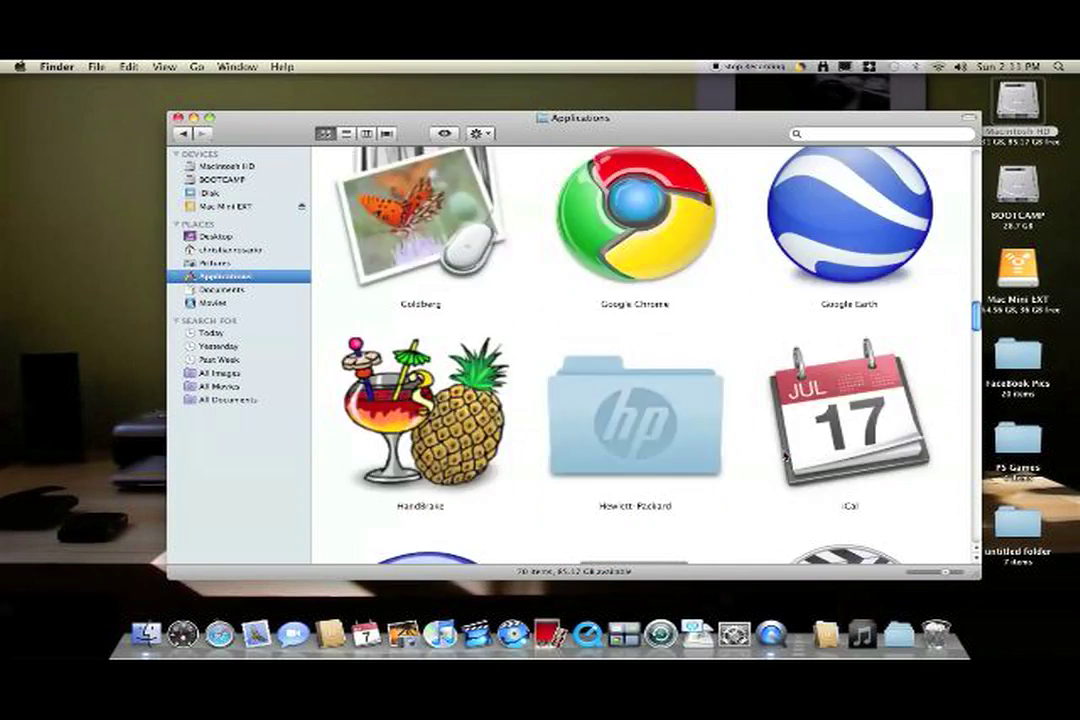
scroll(783, 455, "down", 5)
scroll(783, 455, "down", 3)
scroll(783, 455, "down", 10)
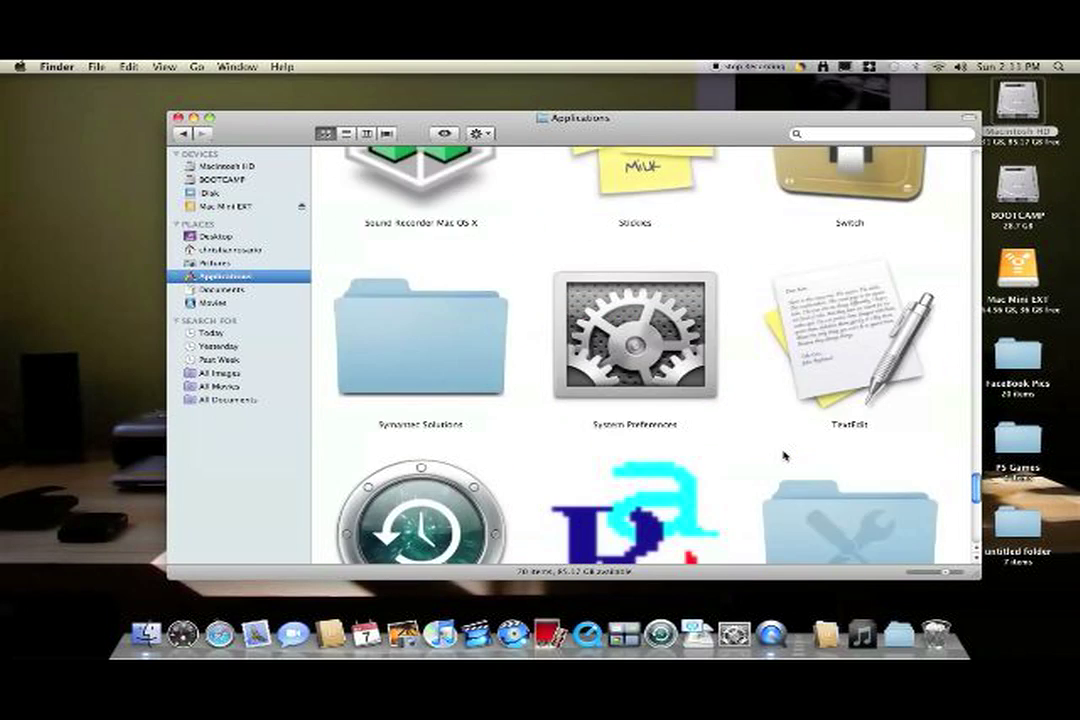
scroll(783, 455, "down", 10)
scroll(783, 455, "up", 20)
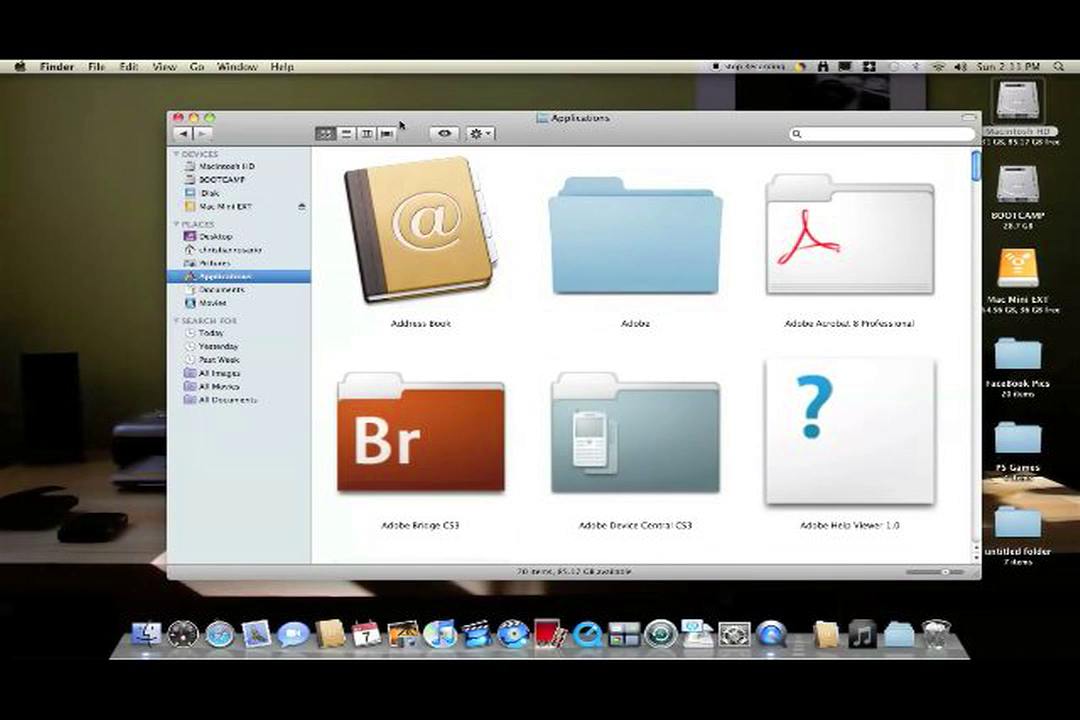
Switch the Applications folder to Cover Flow and flip through the covers.
left_click_drag(400, 128, 385, 122)
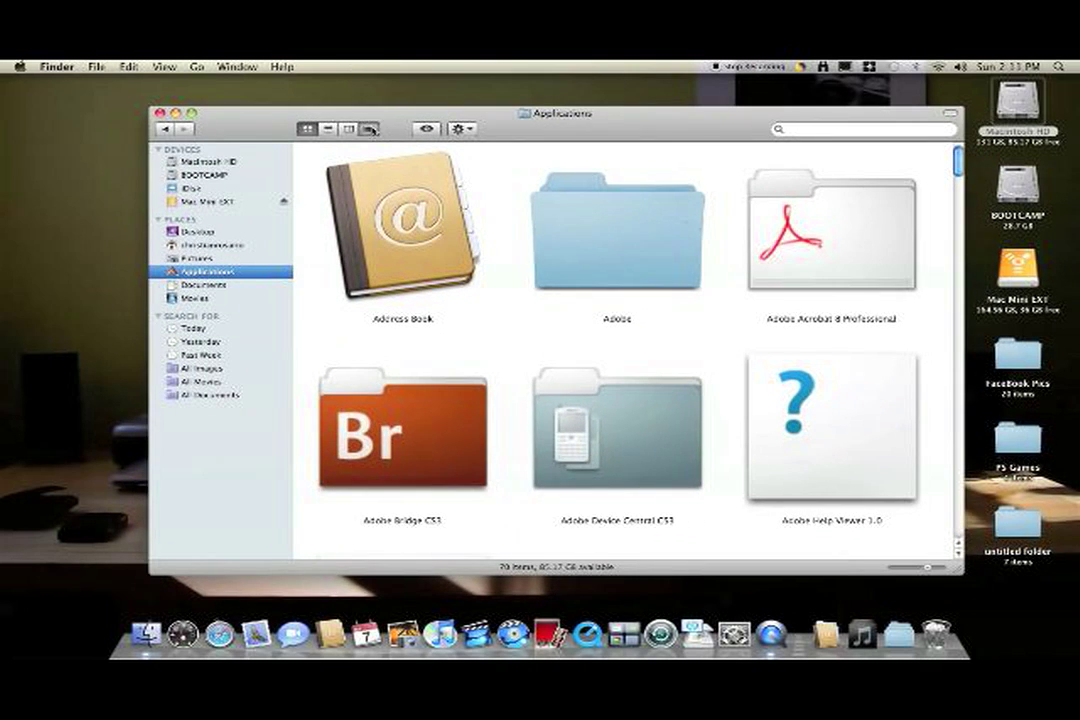
left_click(370, 128)
left_click_drag(404, 282, 690, 287)
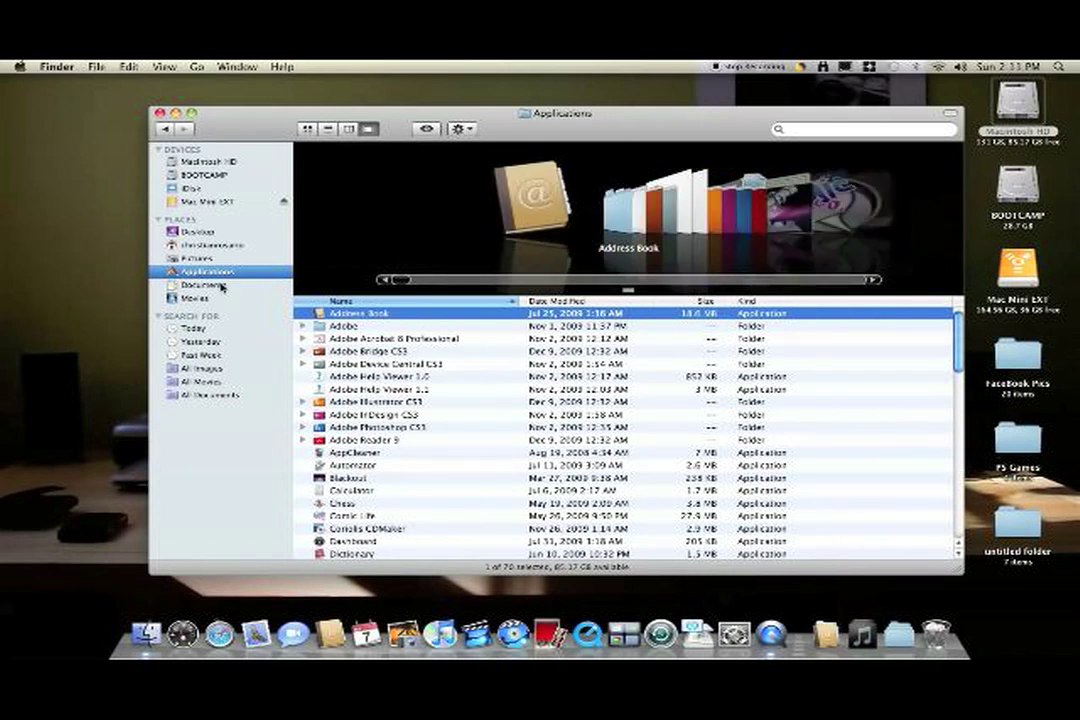
Enlarge and reposition the window and adjust the split between covers and file list.
left_click_drag(550, 129, 440, 98)
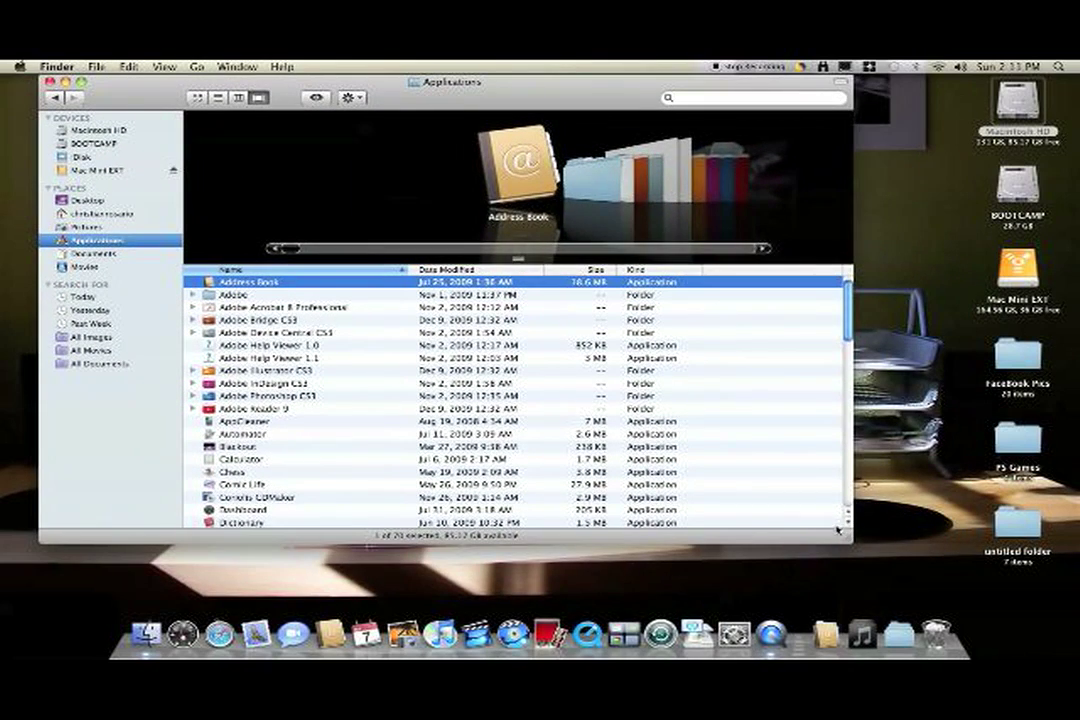
left_click_drag(845, 539, 935, 576)
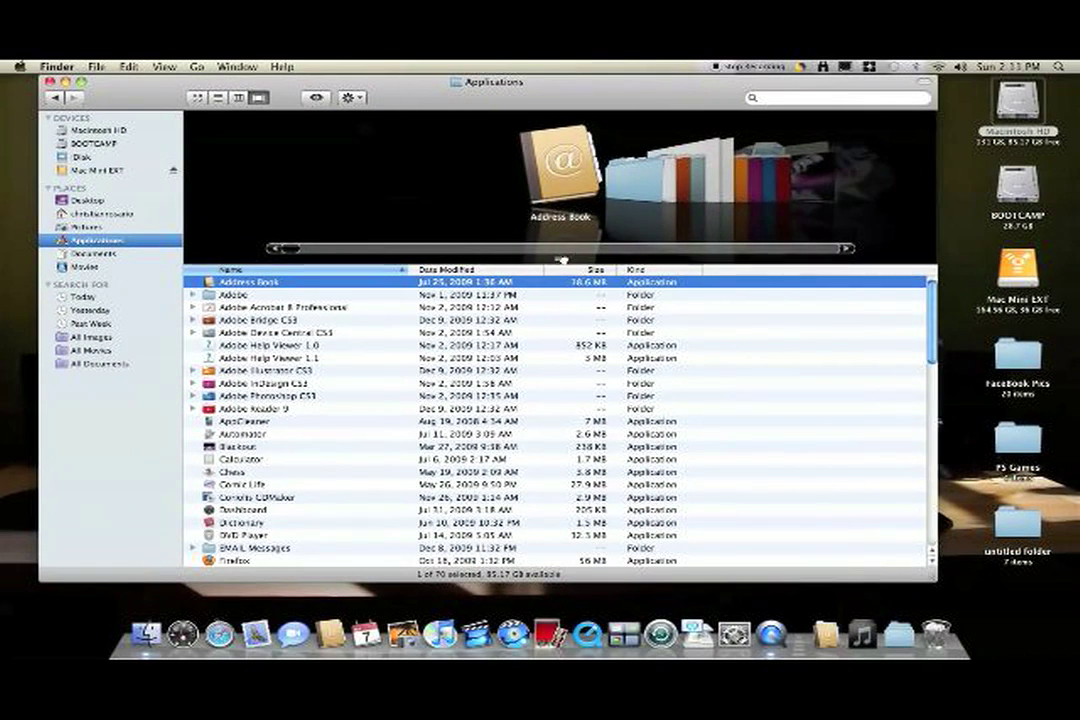
left_click_drag(562, 260, 561, 476)
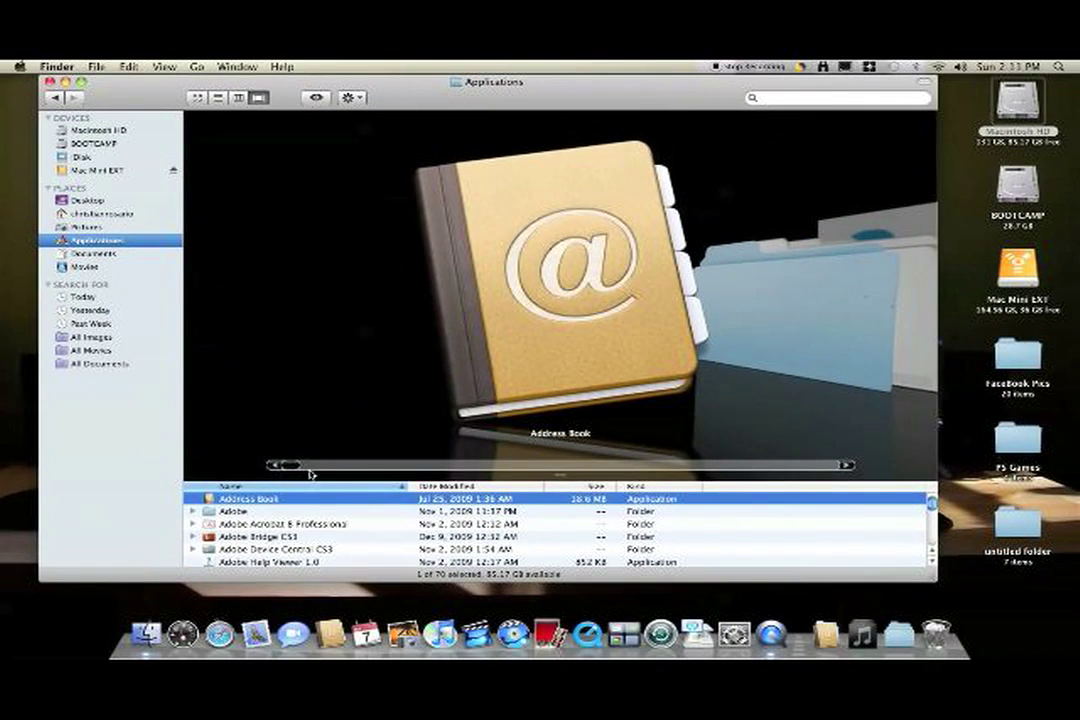
mouse_move(291, 466)
left_mouse_down()
mouse_move(845, 467)
mouse_move(212, 468)
mouse_move(845, 467)
mouse_move(300, 466)
left_mouse_up()
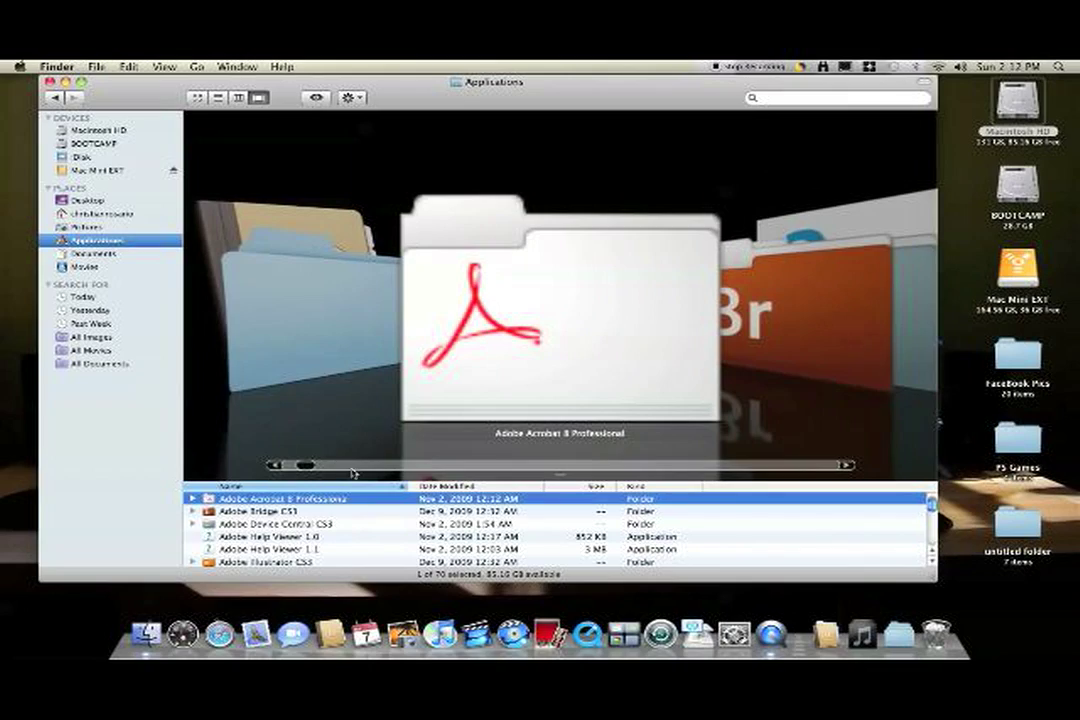
left_click_drag(555, 476, 632, 277)
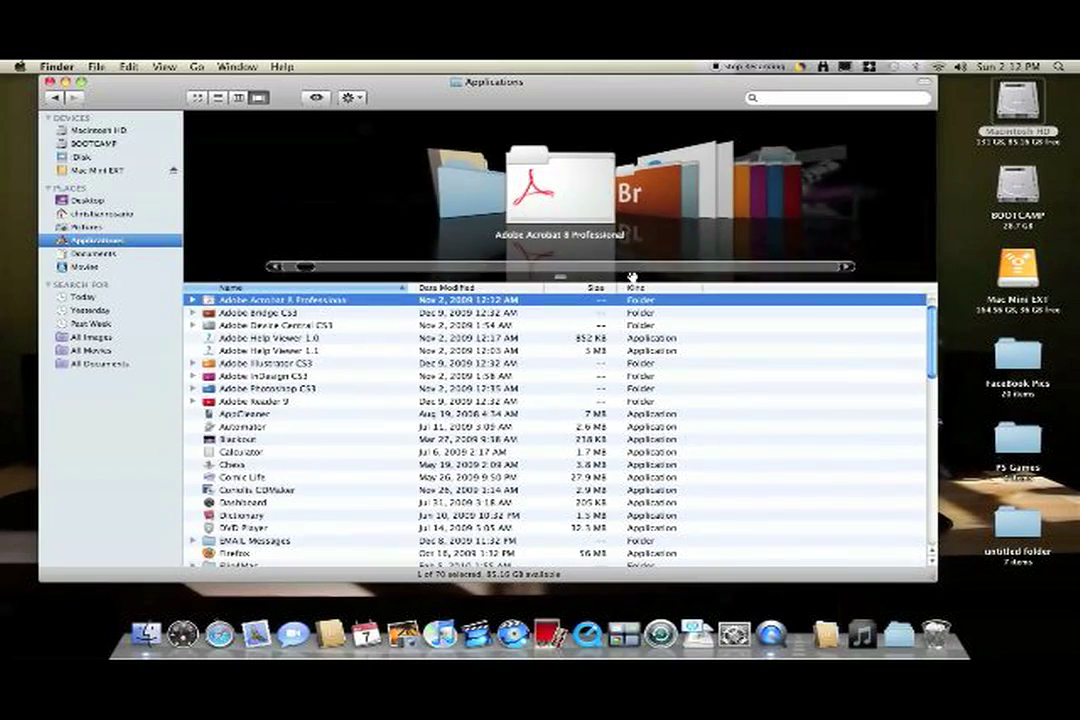
left_click_drag(694, 88, 745, 103)
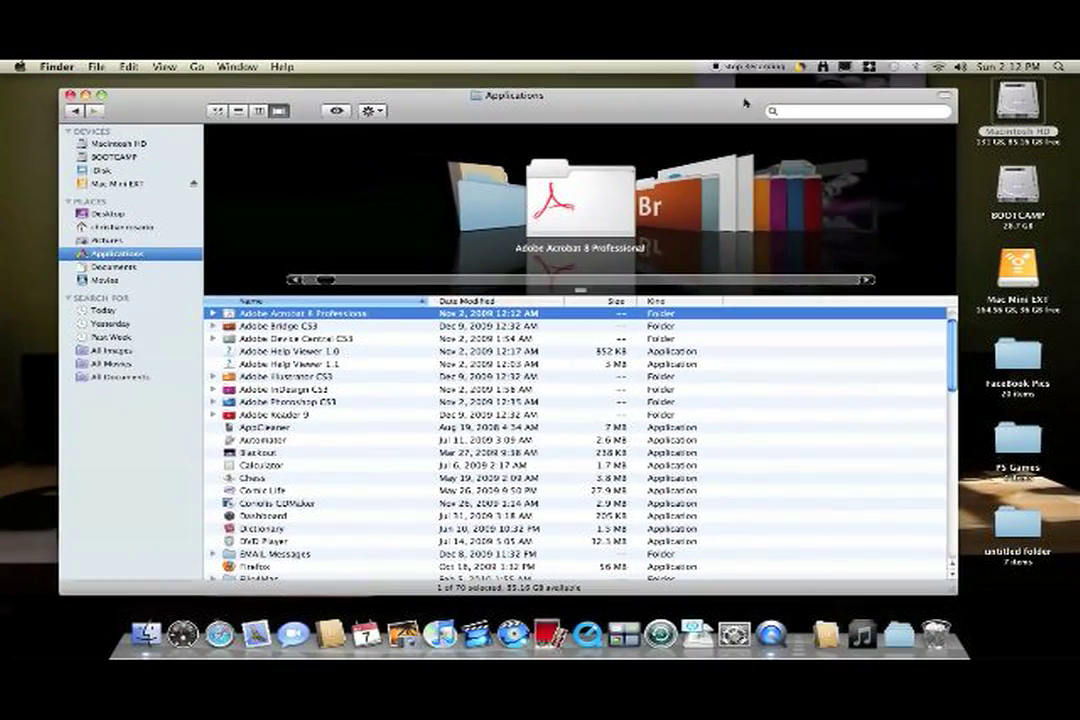
Search This Mac for '2006 adds' from the Finder search field, dismissing Spotlight.
left_click(802, 111)
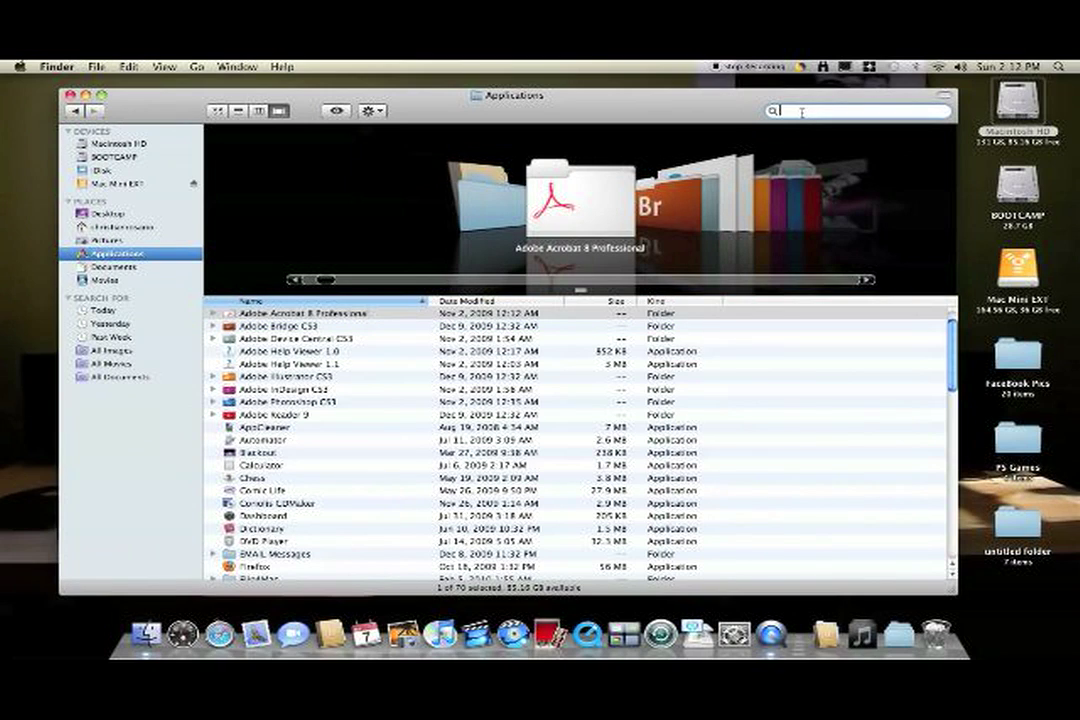
left_click(1060, 66)
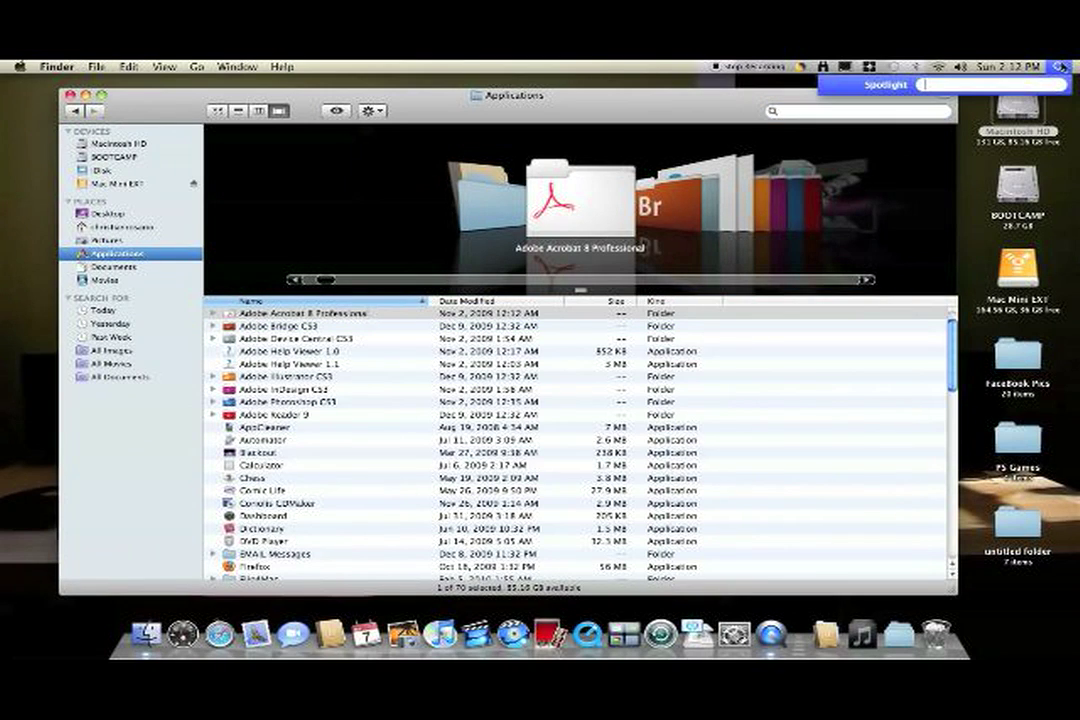
key("Escape")
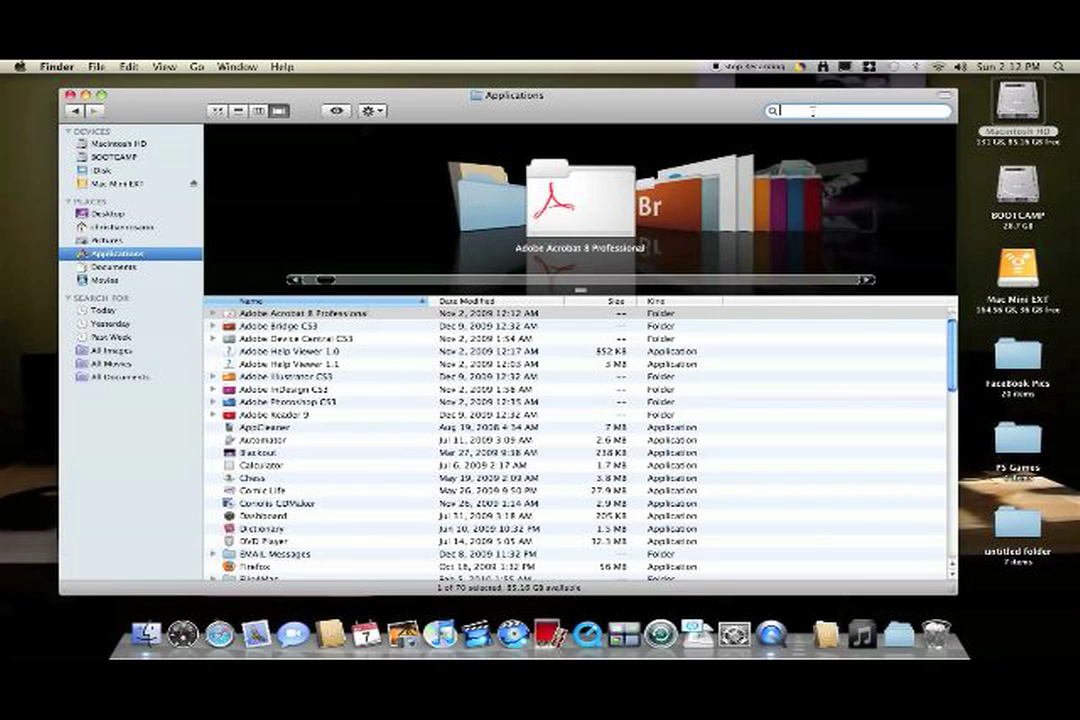
type("l")
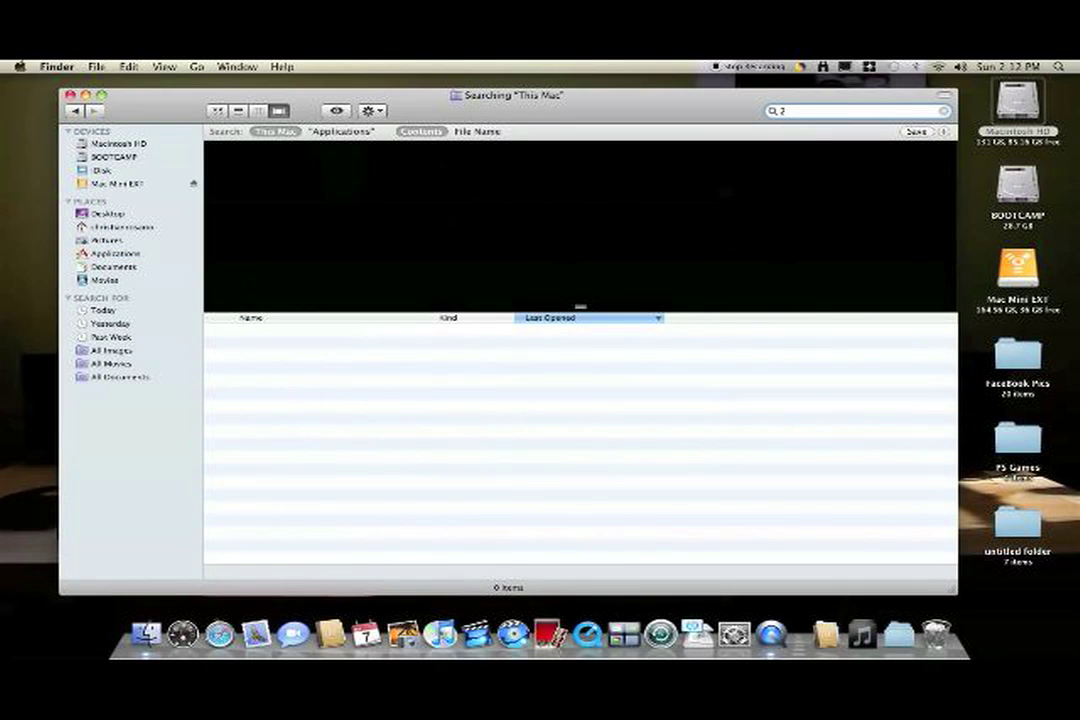
type(" adds")
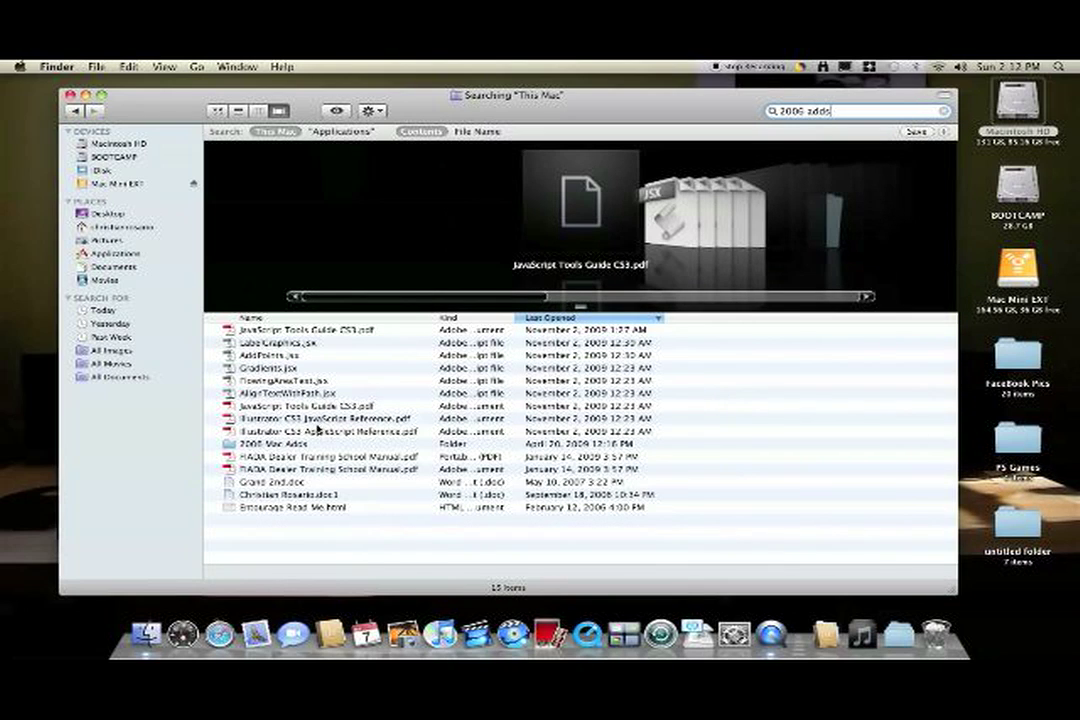
double_click(290, 443)
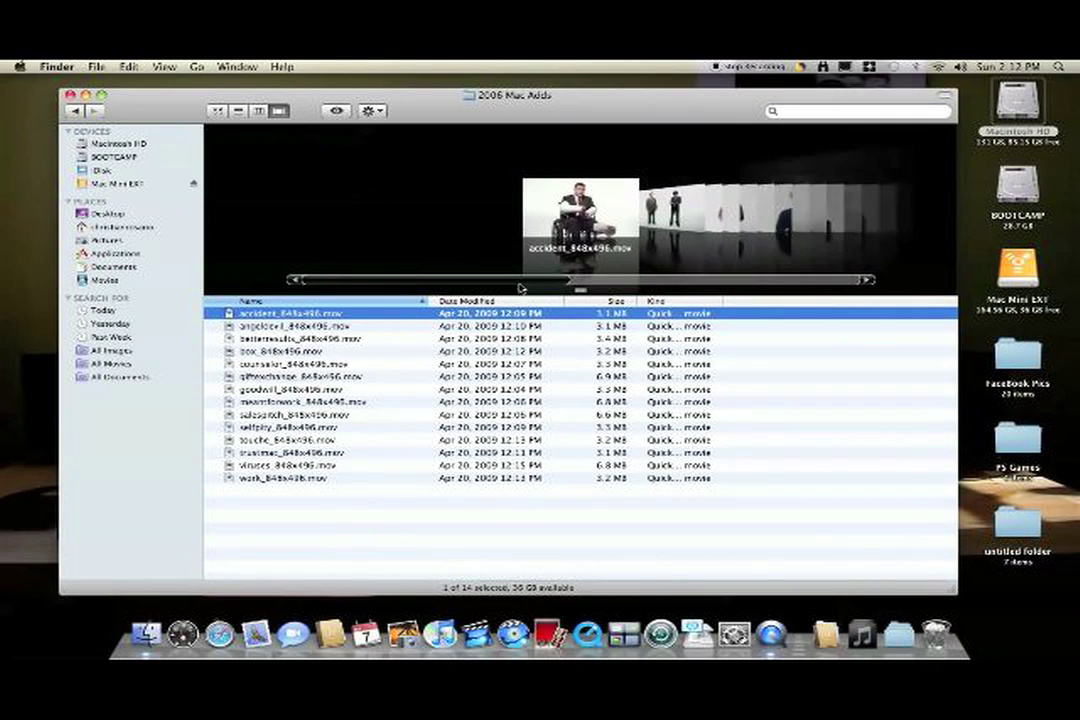
left_click(215, 111)
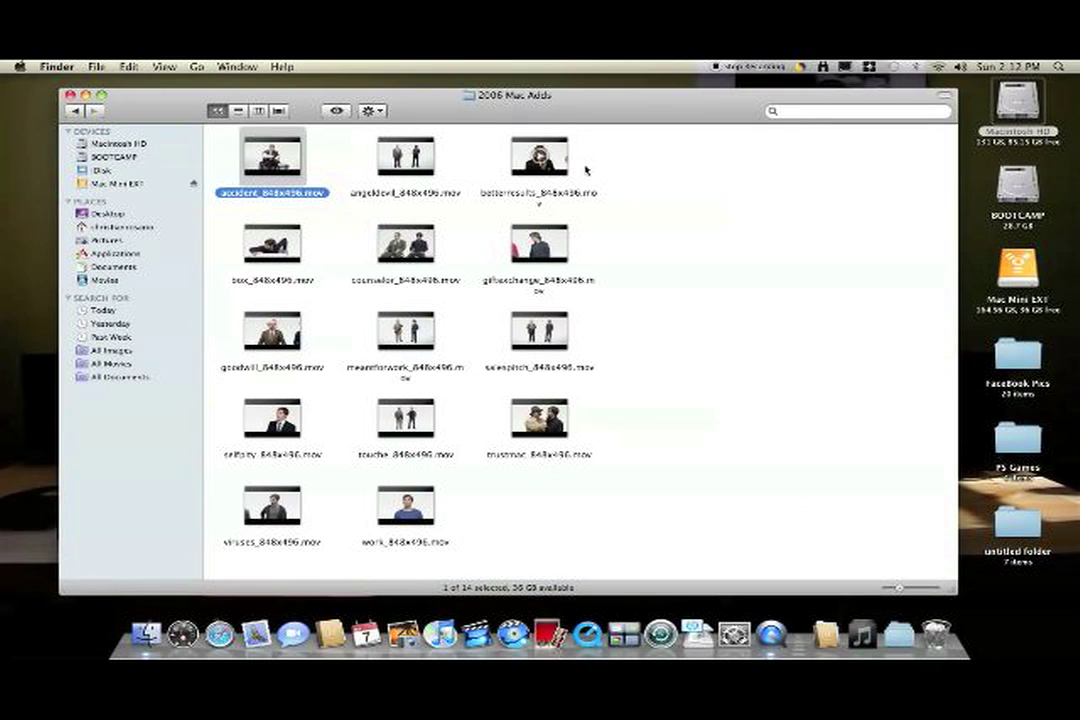
right_click(282, 165)
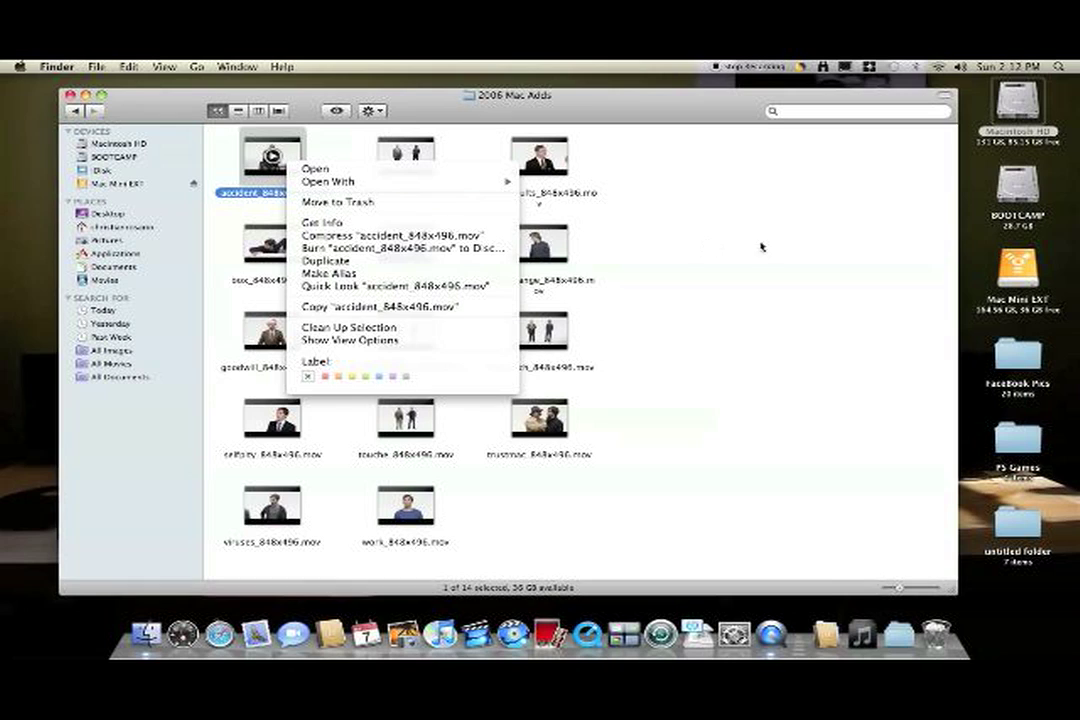
left_click(284, 167)
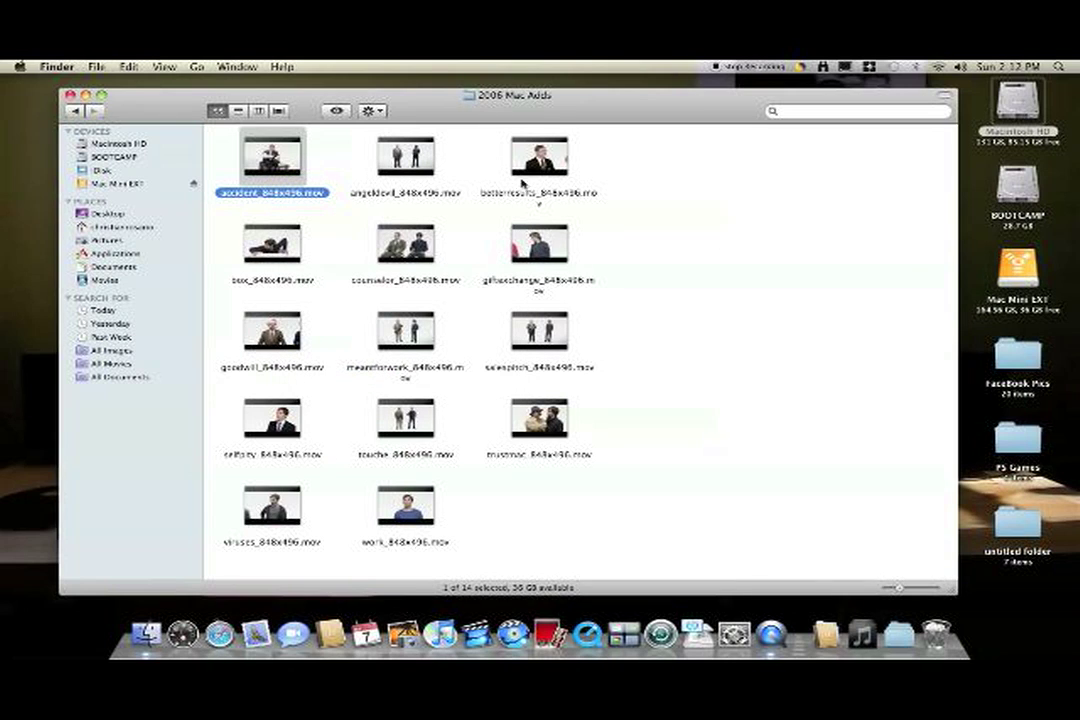
right_click(387, 170)
left_click(237, 211)
right_click(283, 238)
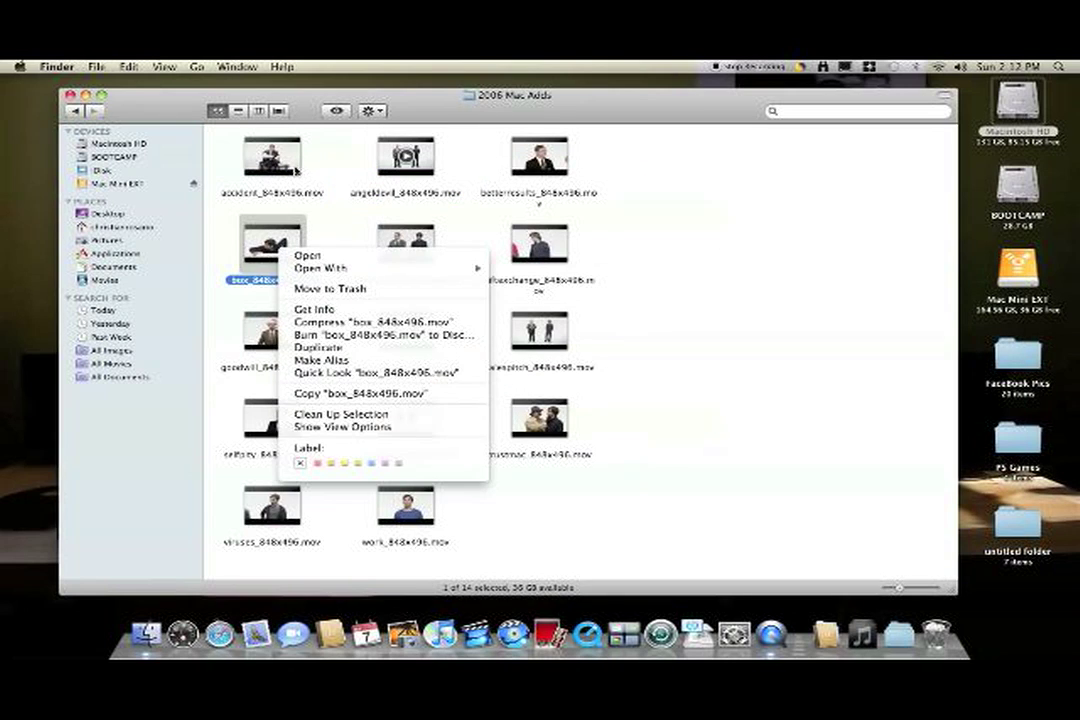
left_click(248, 145)
right_click(289, 166)
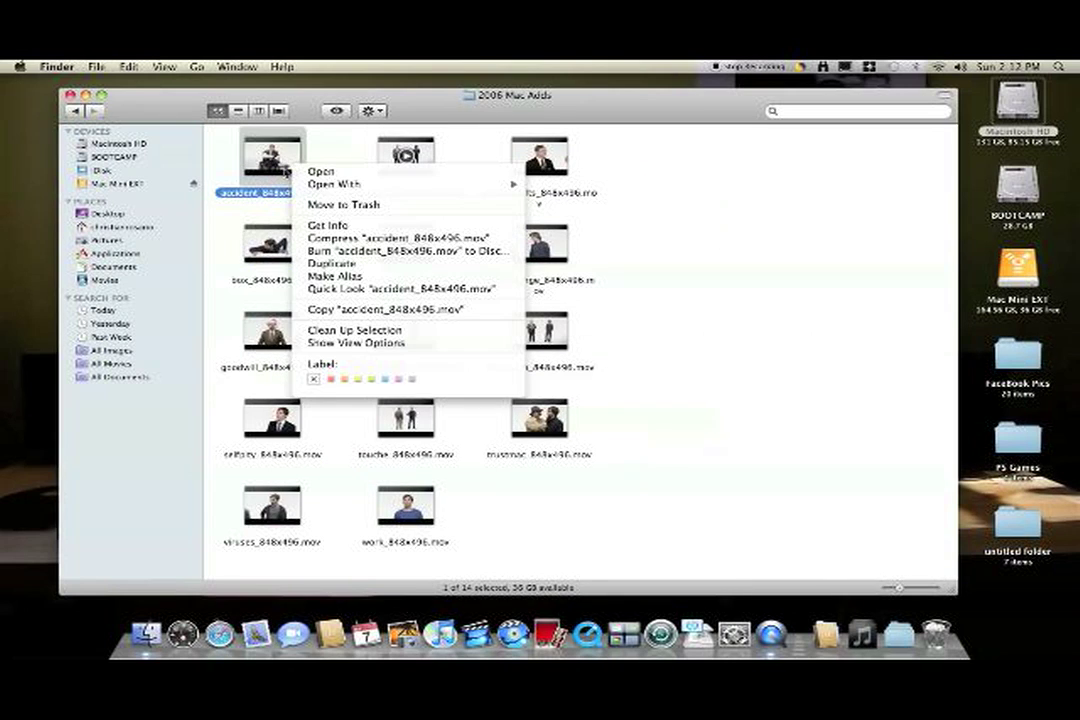
left_click(329, 290)
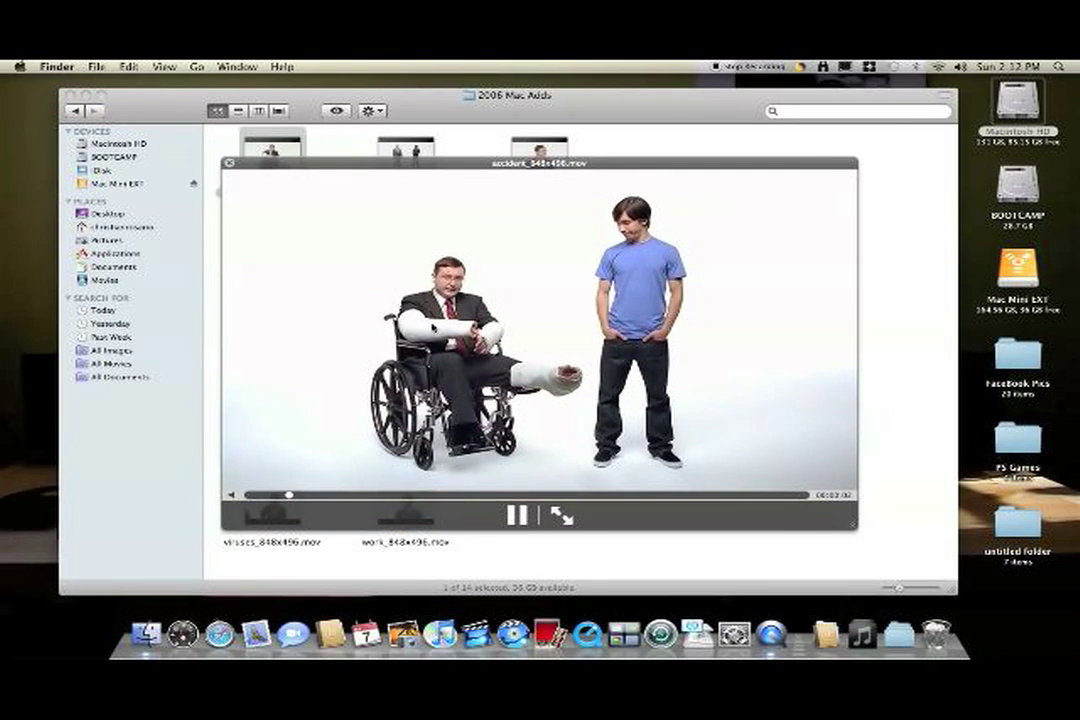
left_click_drag(417, 165, 445, 103)
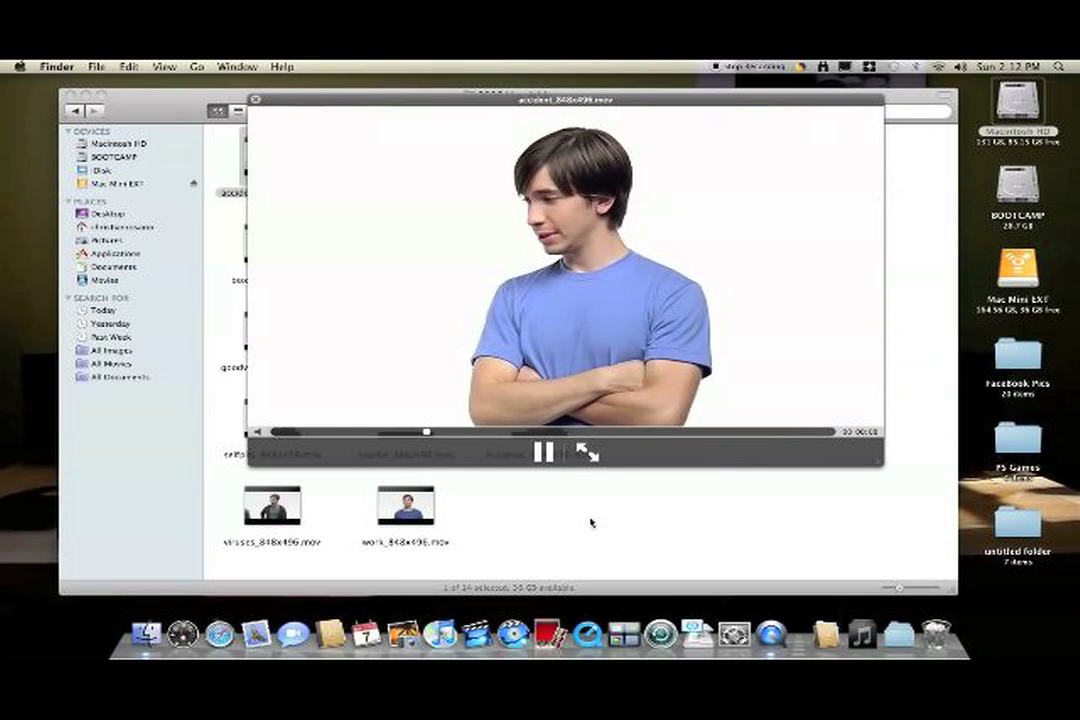
left_click(591, 521)
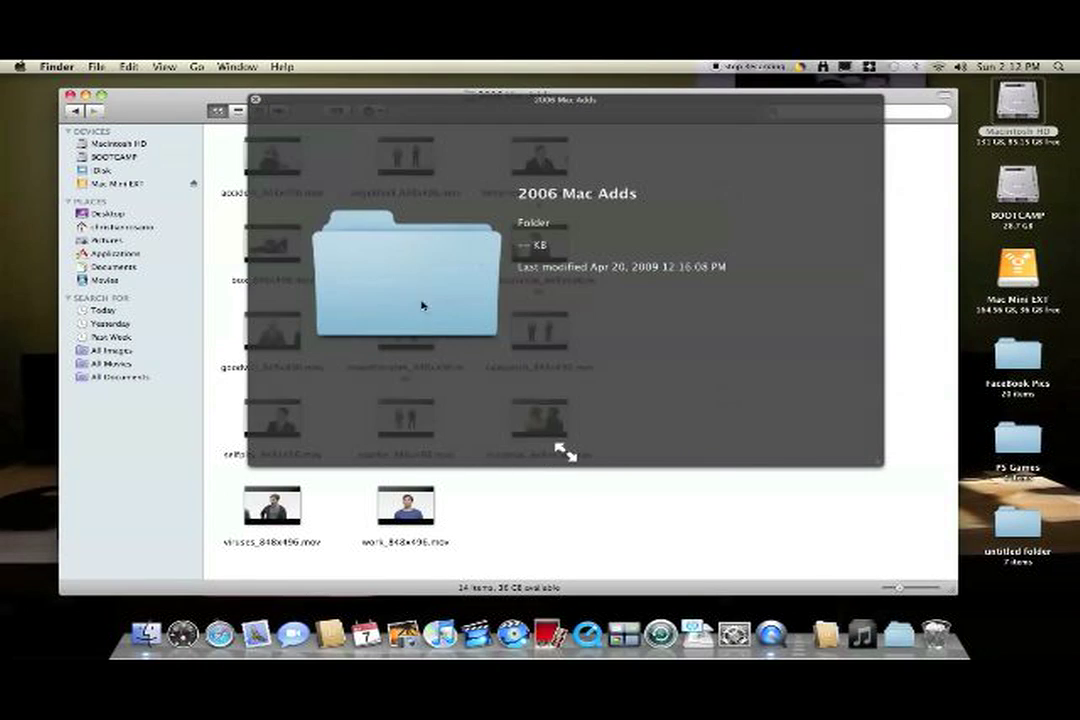
left_click(255, 100)
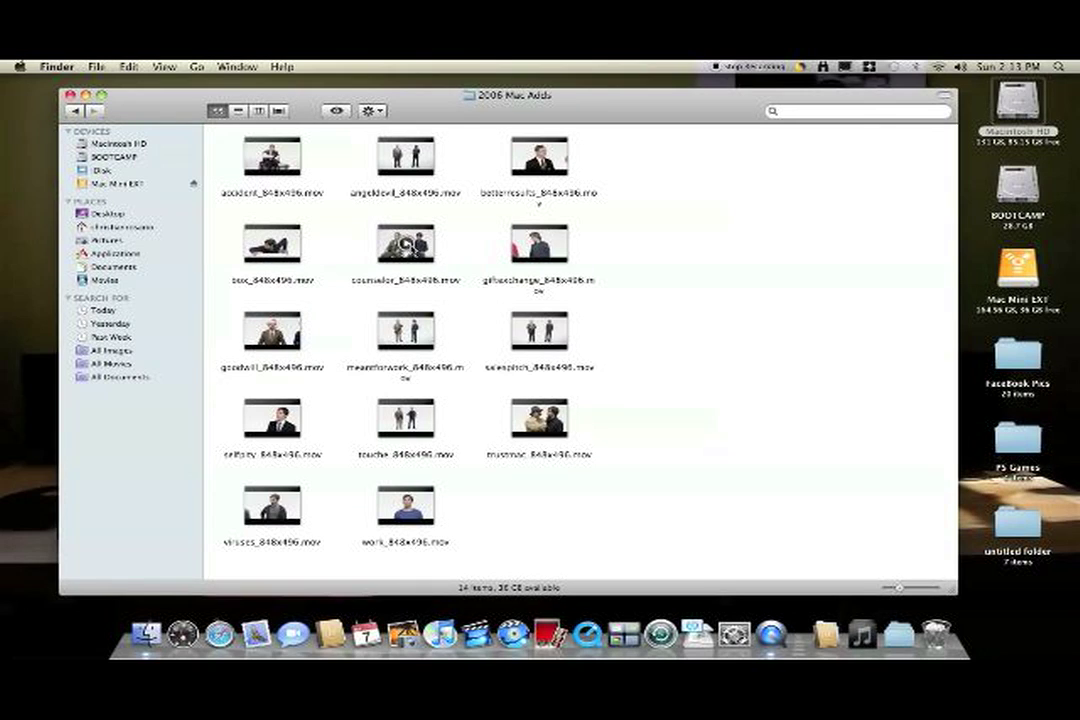
Select the counselor movie, enlarge the icons, and stop its in-place playback.
left_click(405, 243)
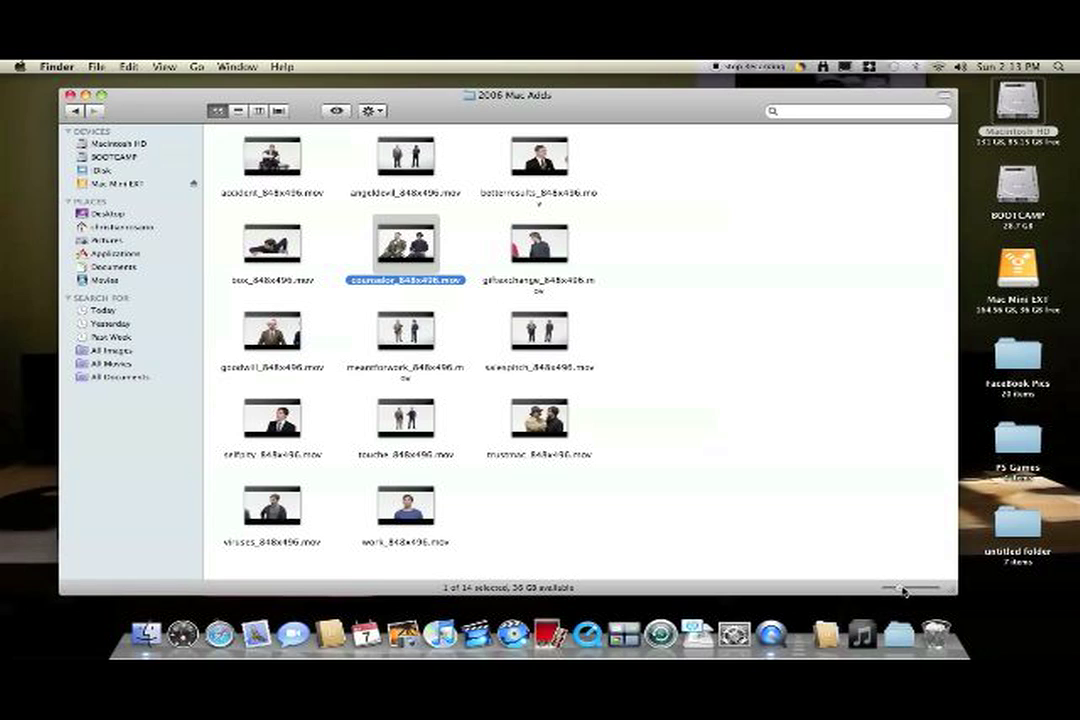
left_click_drag(904, 591, 927, 590)
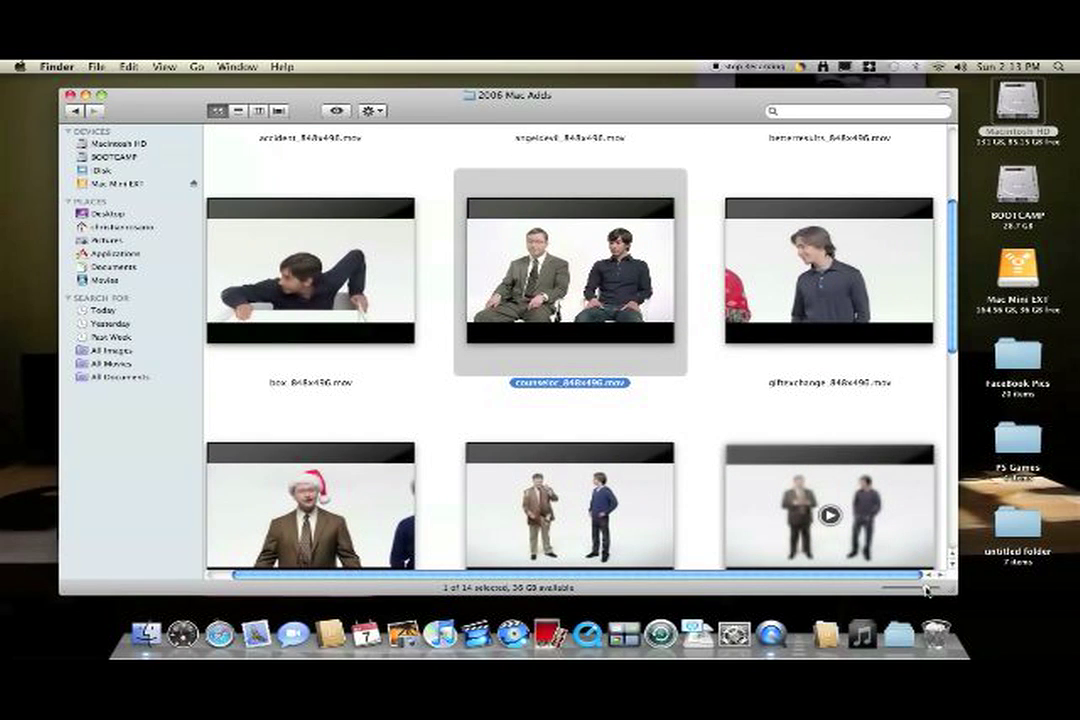
mouse_move(406, 243)
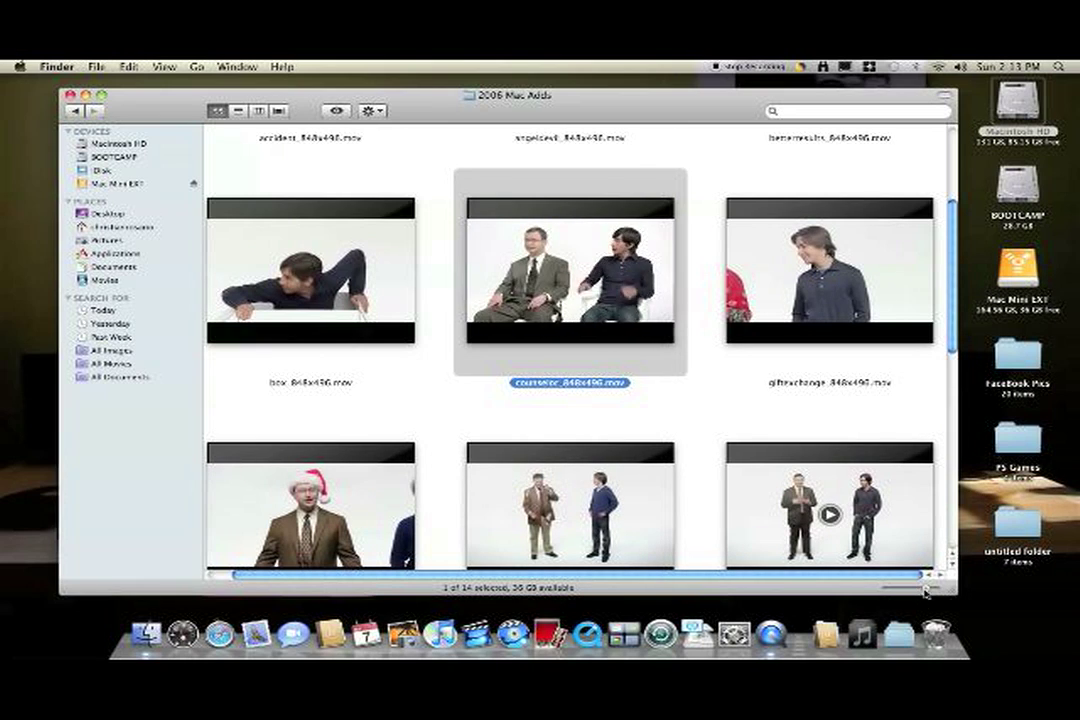
left_click(564, 269)
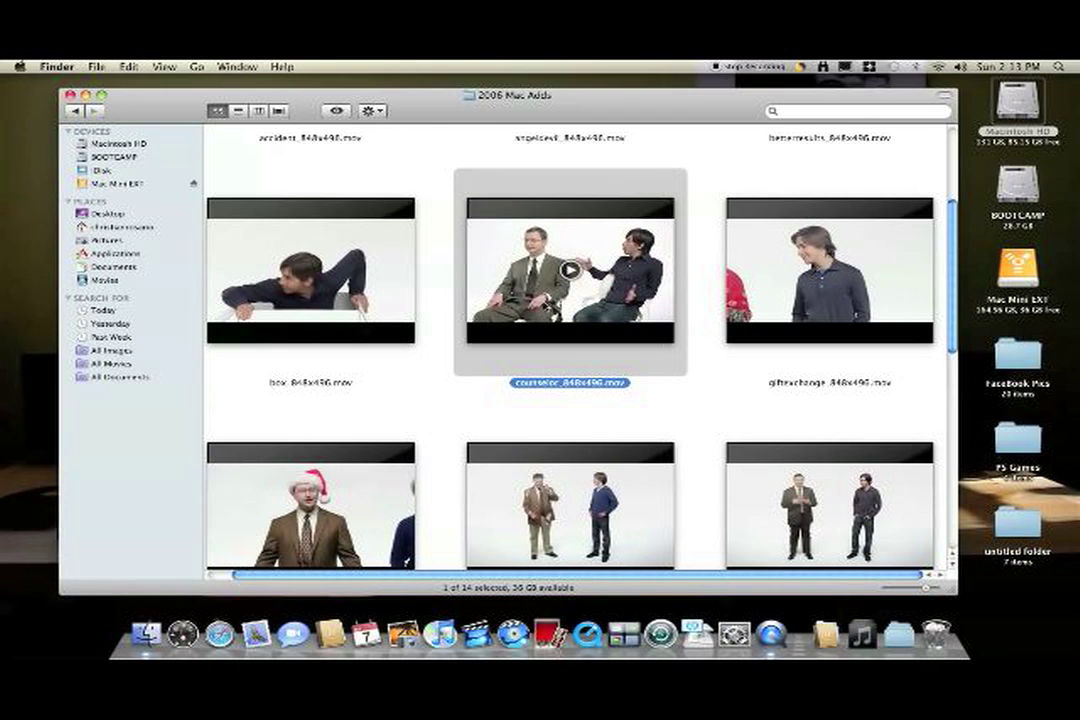
Show 2006 Mac Adds in Cover Flow with large previews, scrubbing to angeldevil.
left_click(280, 111)
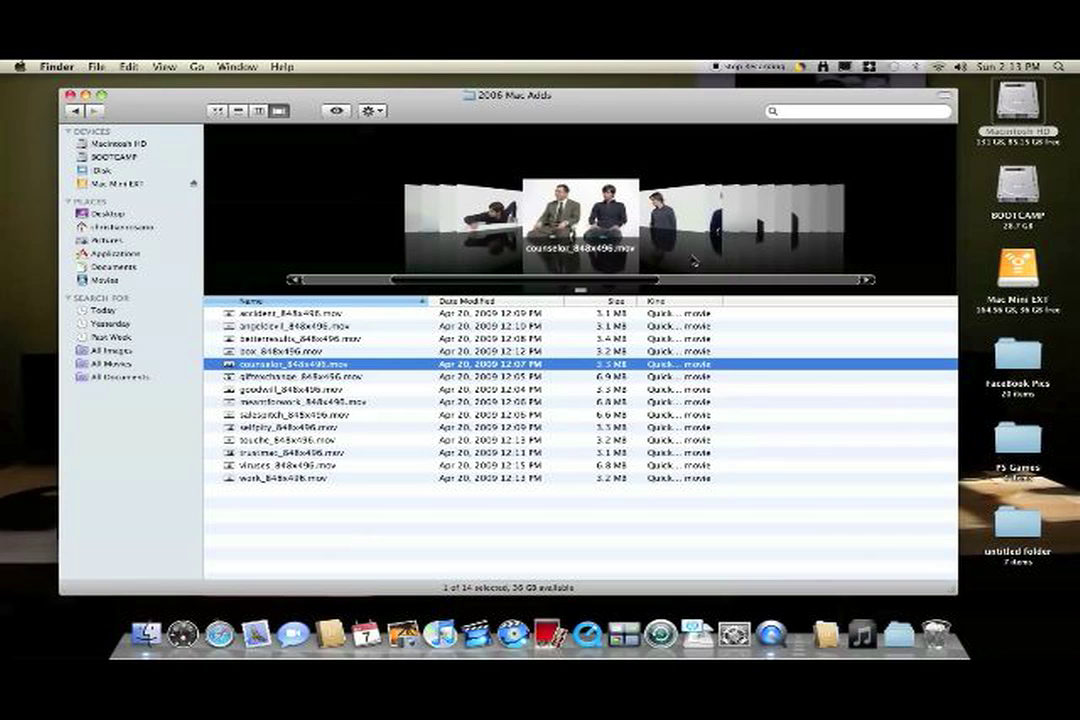
left_click_drag(583, 291, 583, 493)
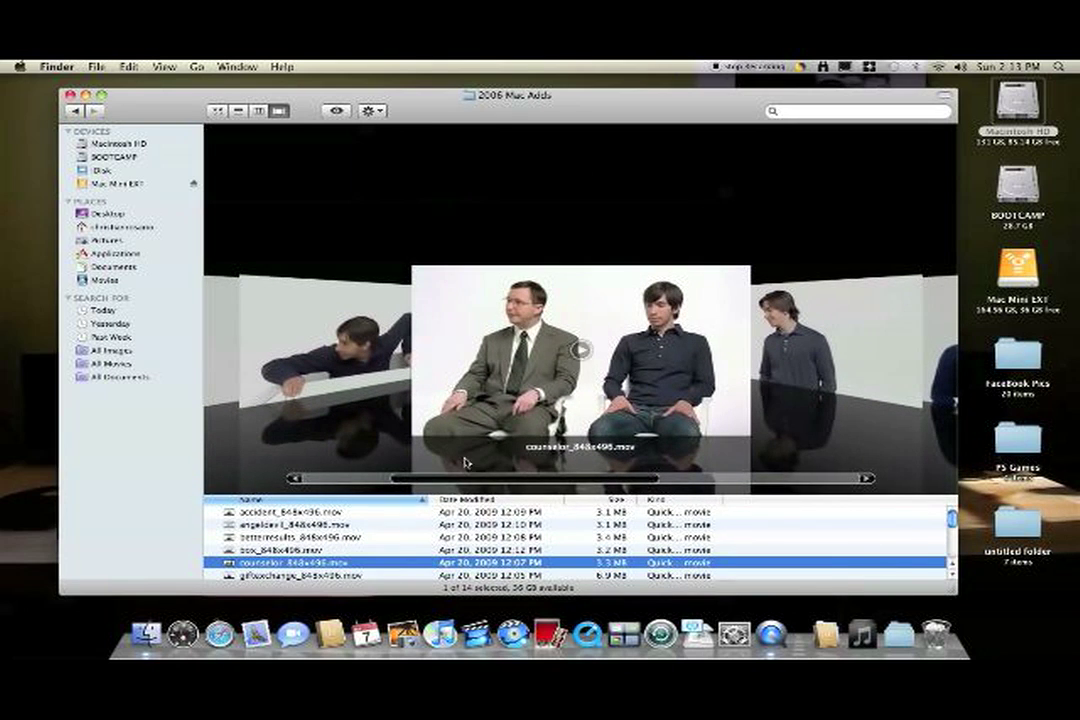
left_click_drag(472, 482, 404, 482)
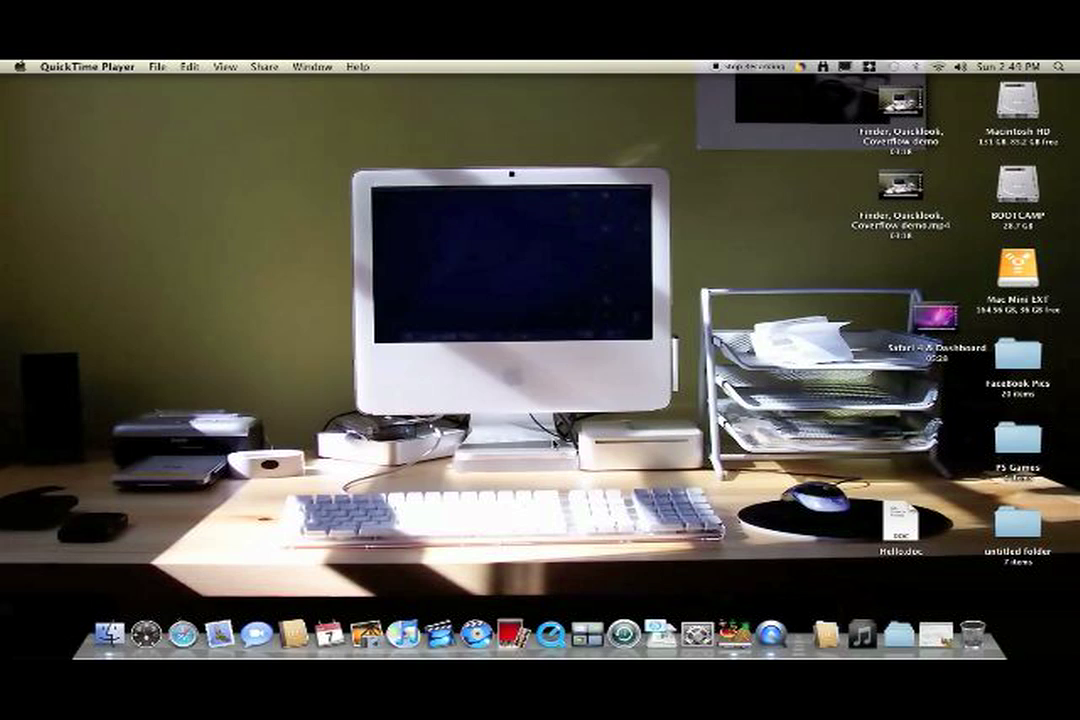
Move Hello.doc on the desktop onto the pictured monitor.
mouse_move(908, 520)
left_mouse_down()
mouse_move(413, 341)
mouse_move(706, 350)
left_mouse_up()
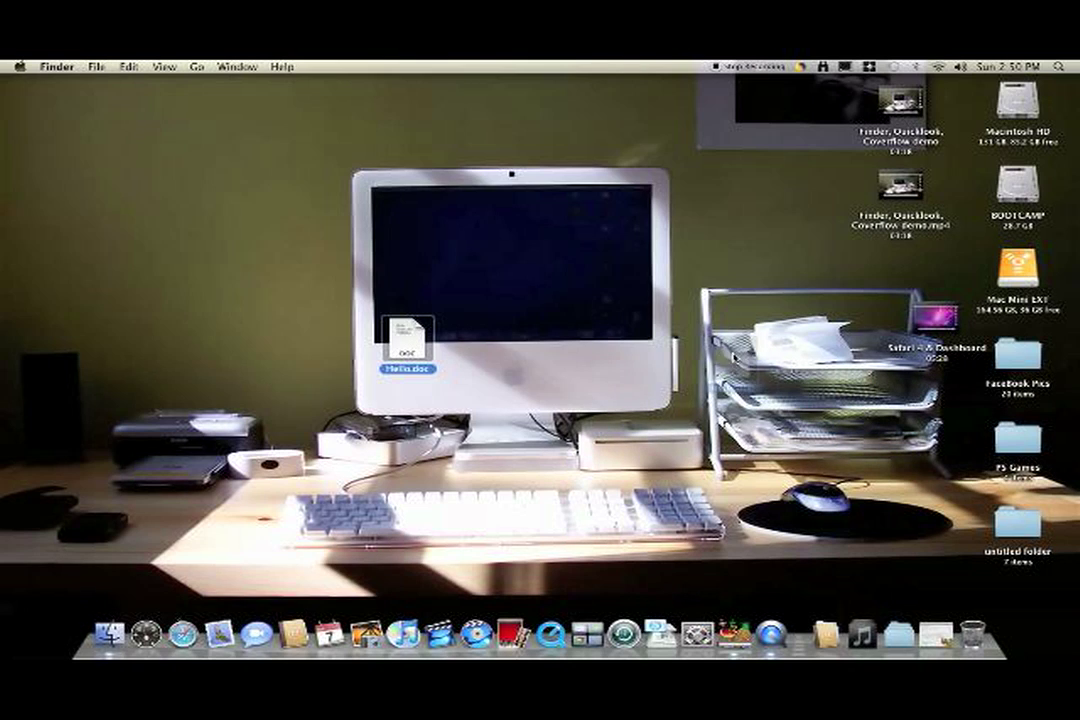
right_click(706, 350)
mouse_move(760, 367)
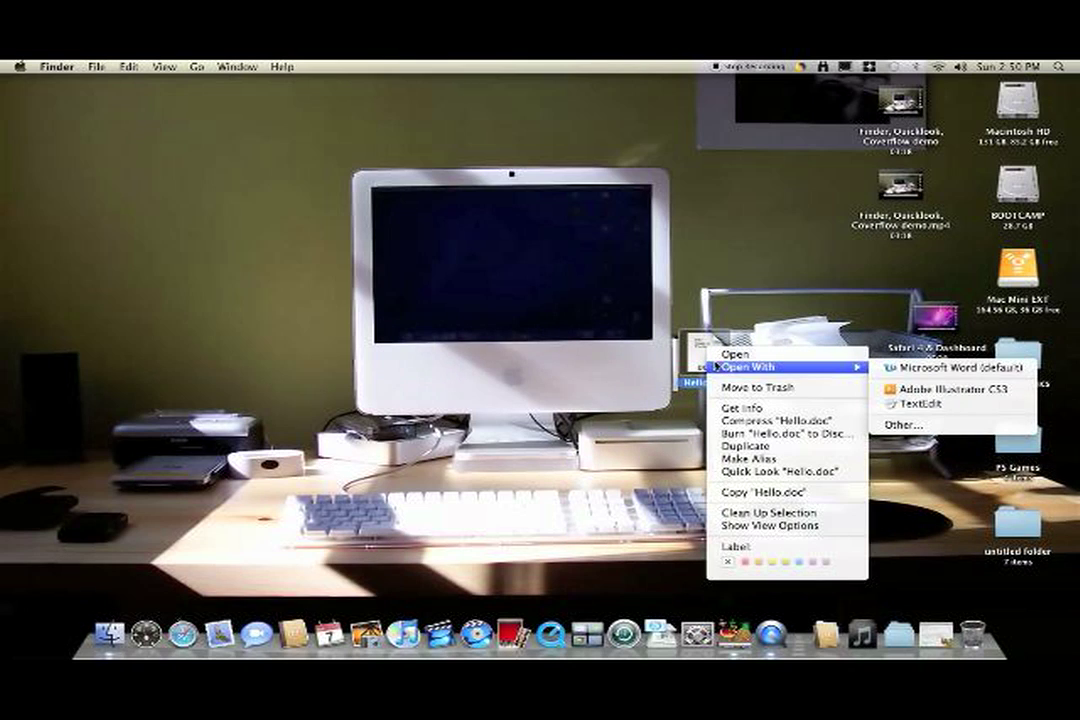
right_click(603, 349)
left_click(636, 333)
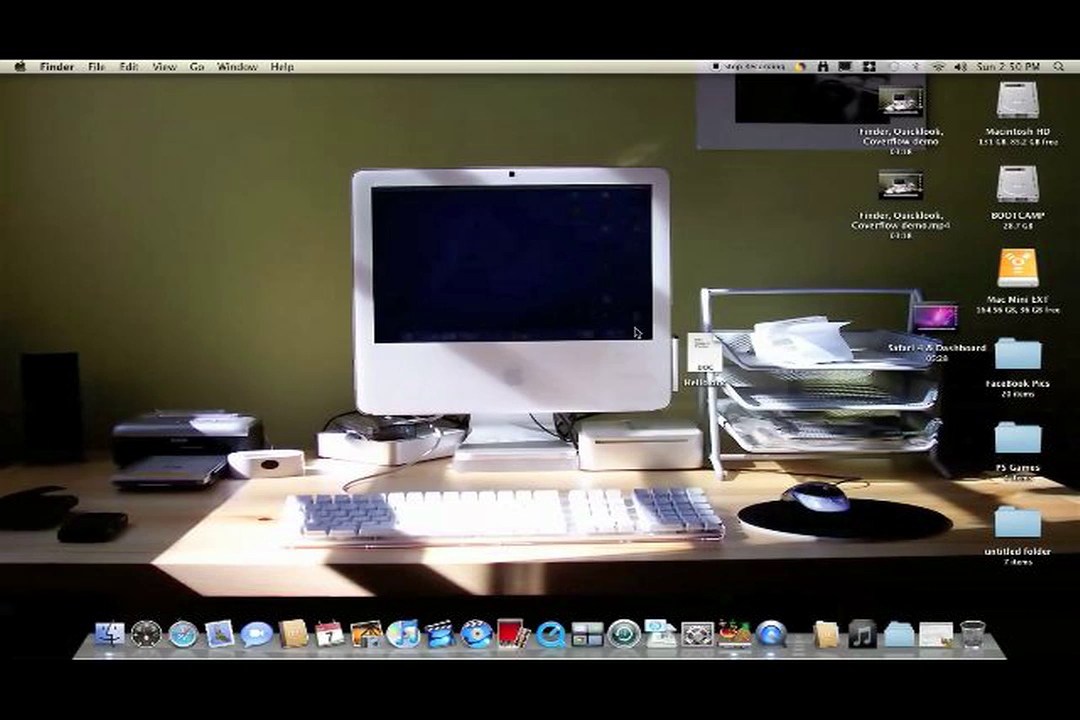
Quick Look Hello.doc, view it full screen, then close the preview.
right_click(693, 362)
left_click(737, 478)
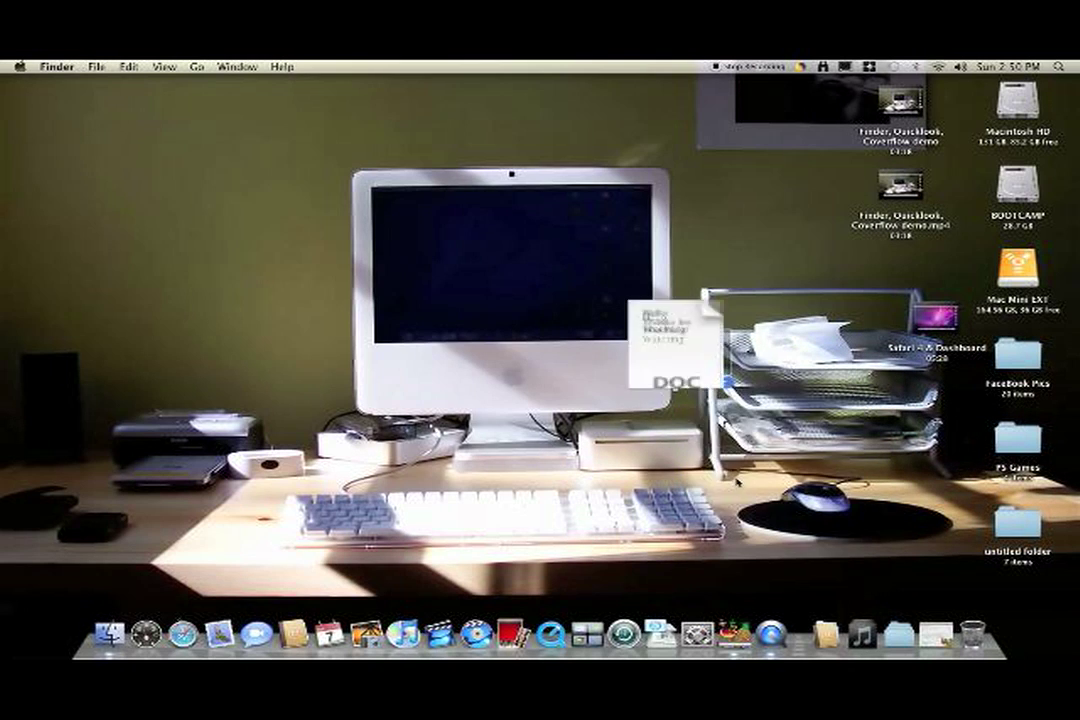
scroll(663, 483, "down", 3)
scroll(660, 481, "up", 3)
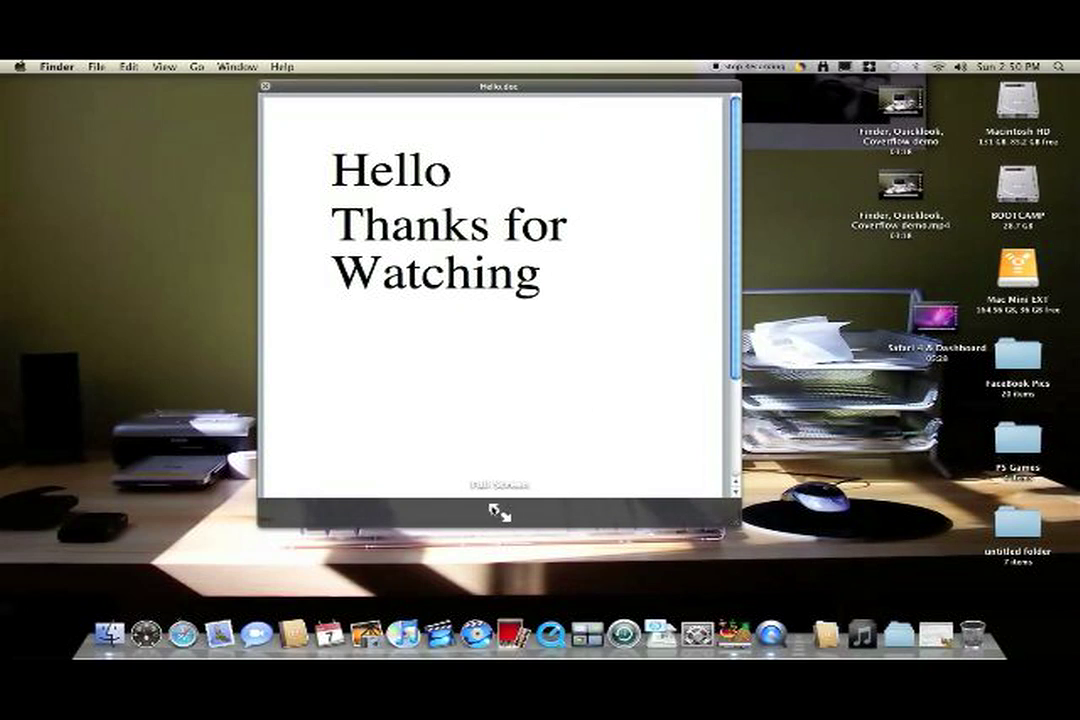
left_click(499, 514)
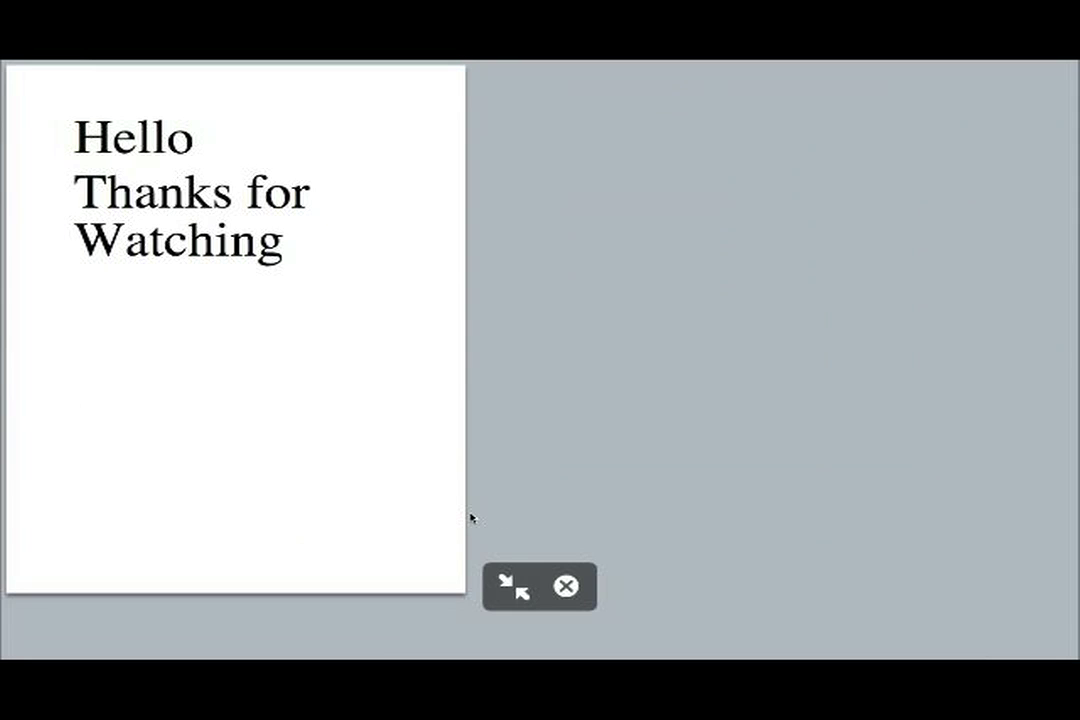
left_click(520, 588)
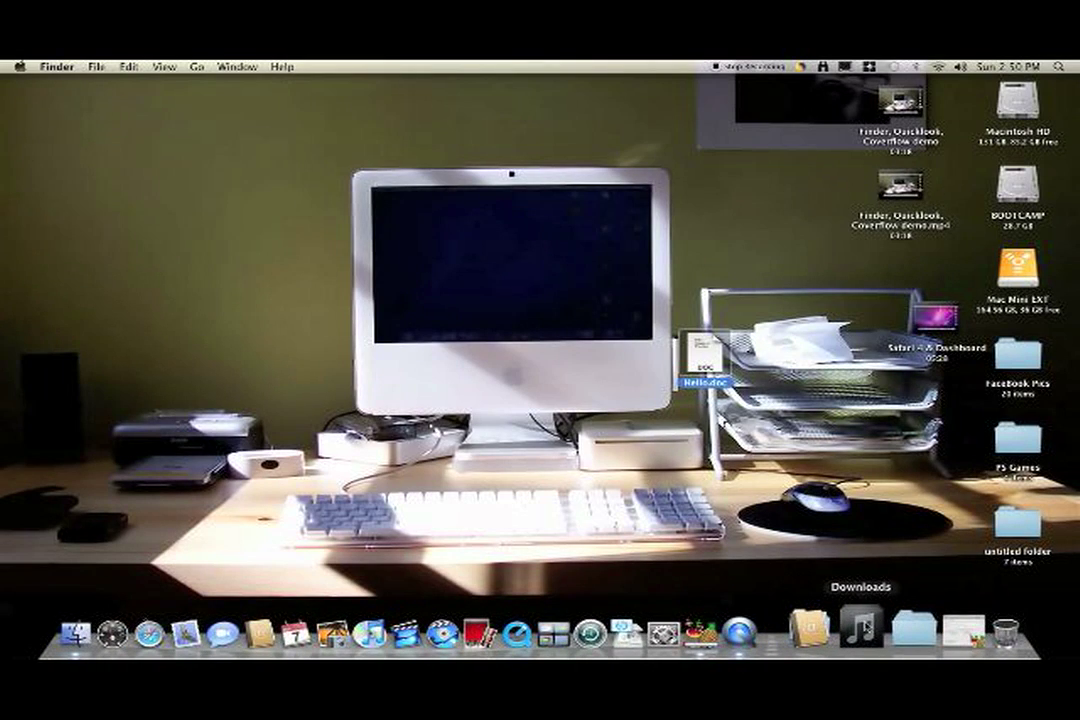
Open the Downloads stack in a Finder window and select the first PDF.
left_click(860, 626)
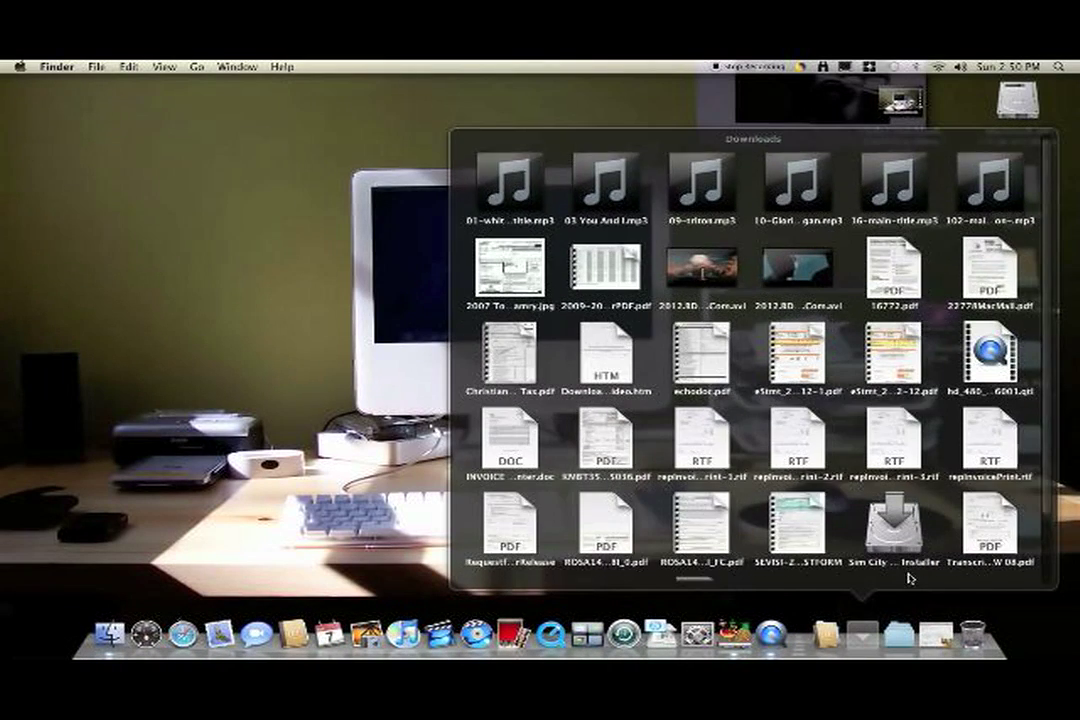
scroll(909, 578, "down", 3)
scroll(616, 488, "up", 3)
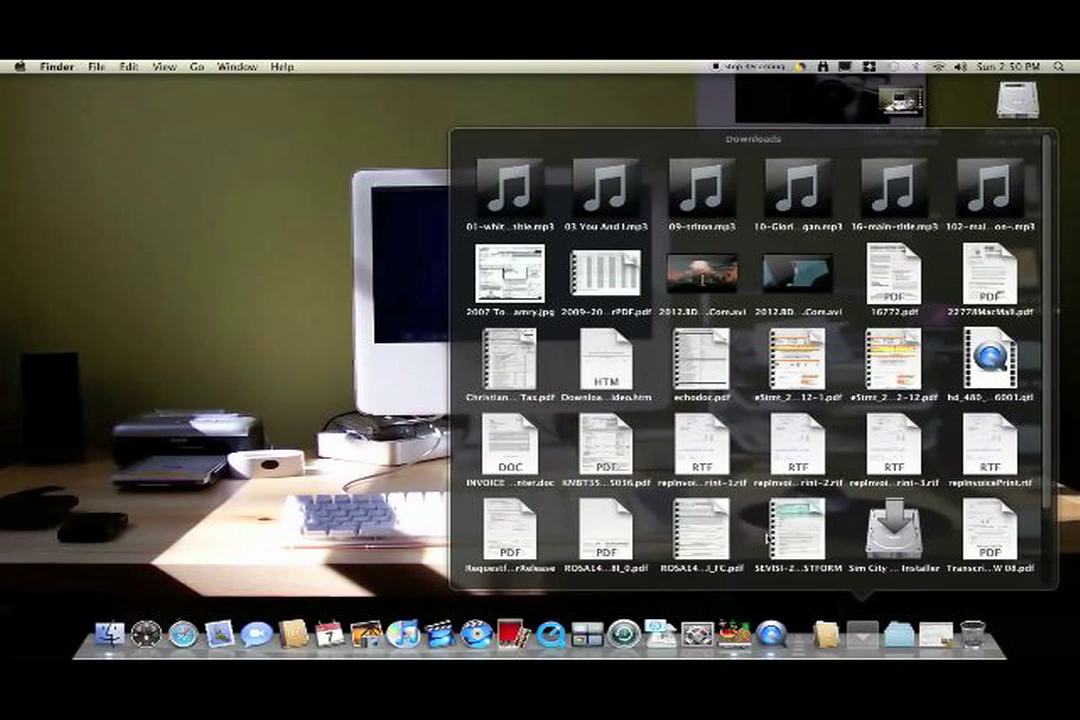
scroll(660, 450, "down", 3)
left_click(797, 530)
scroll(623, 419, "up", 10)
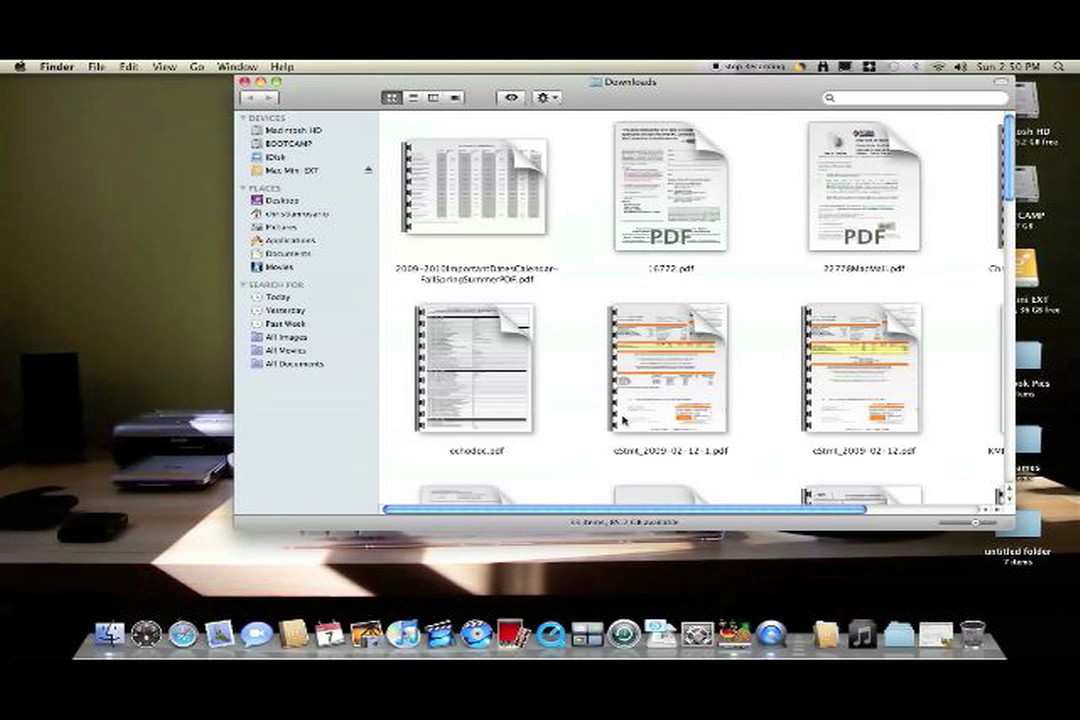
left_click(505, 220)
Quick Look the 2009–2010 academic calendar PDF in full screen.
right_click(508, 192)
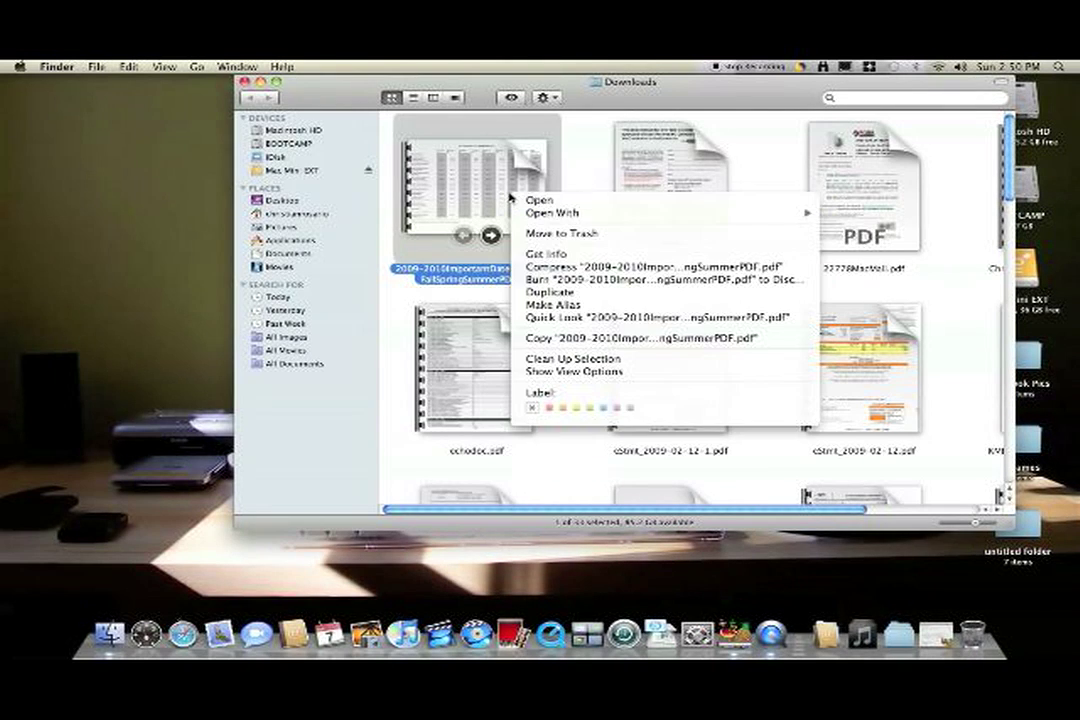
left_click(447, 205)
right_click(515, 201)
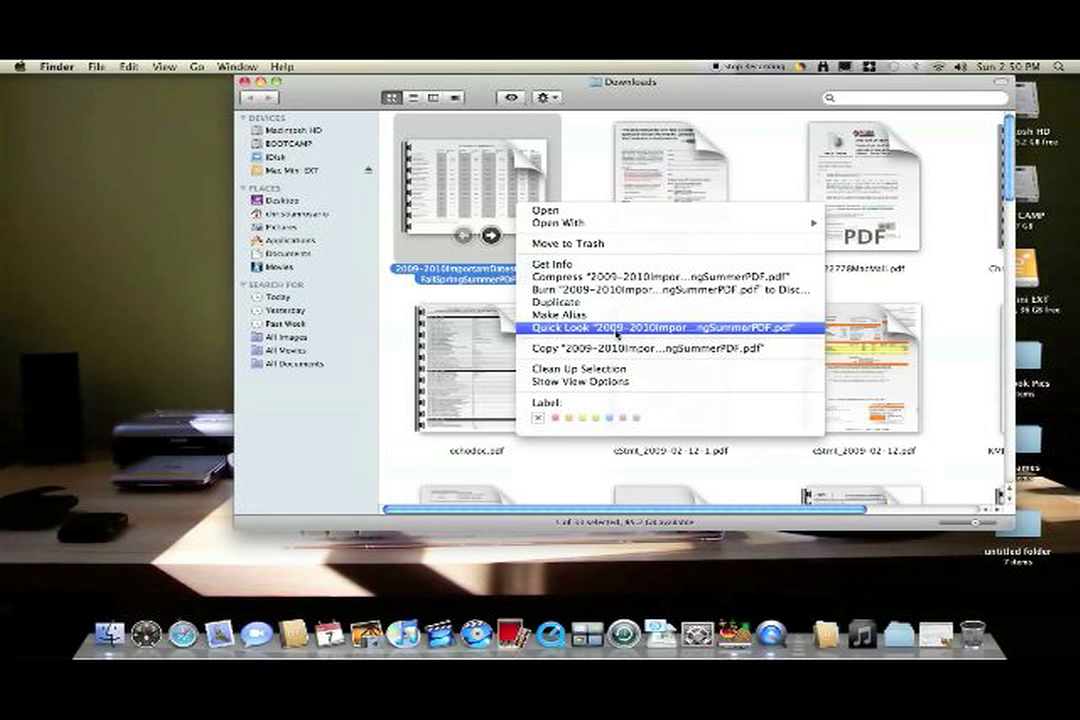
left_click(615, 327)
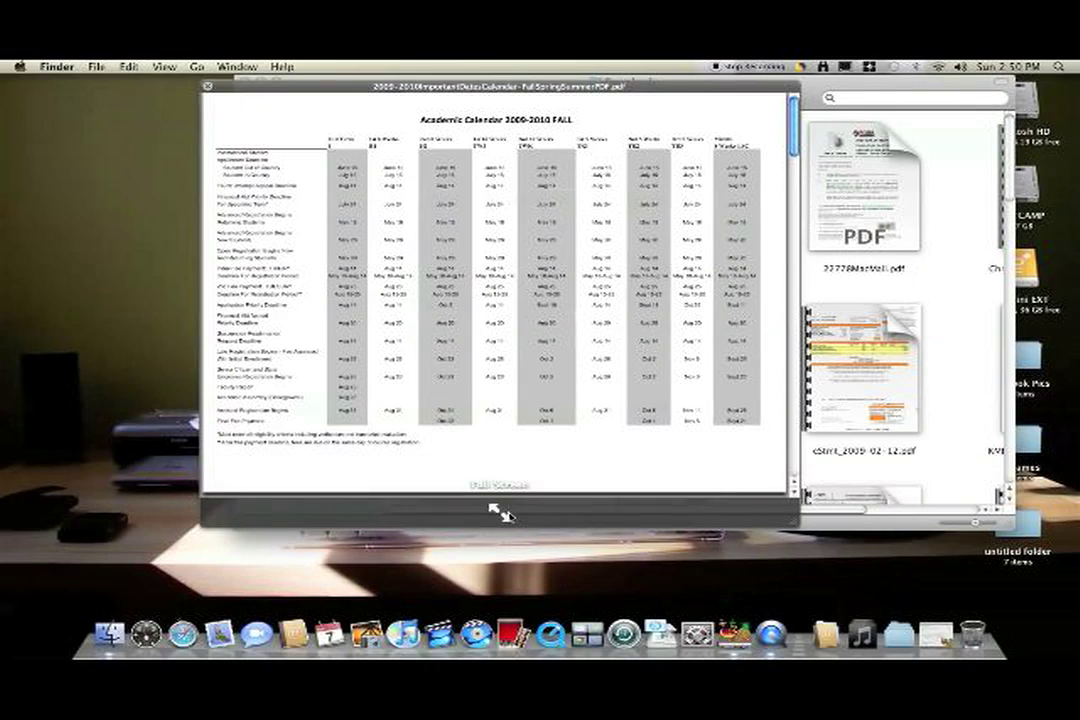
left_click(499, 512)
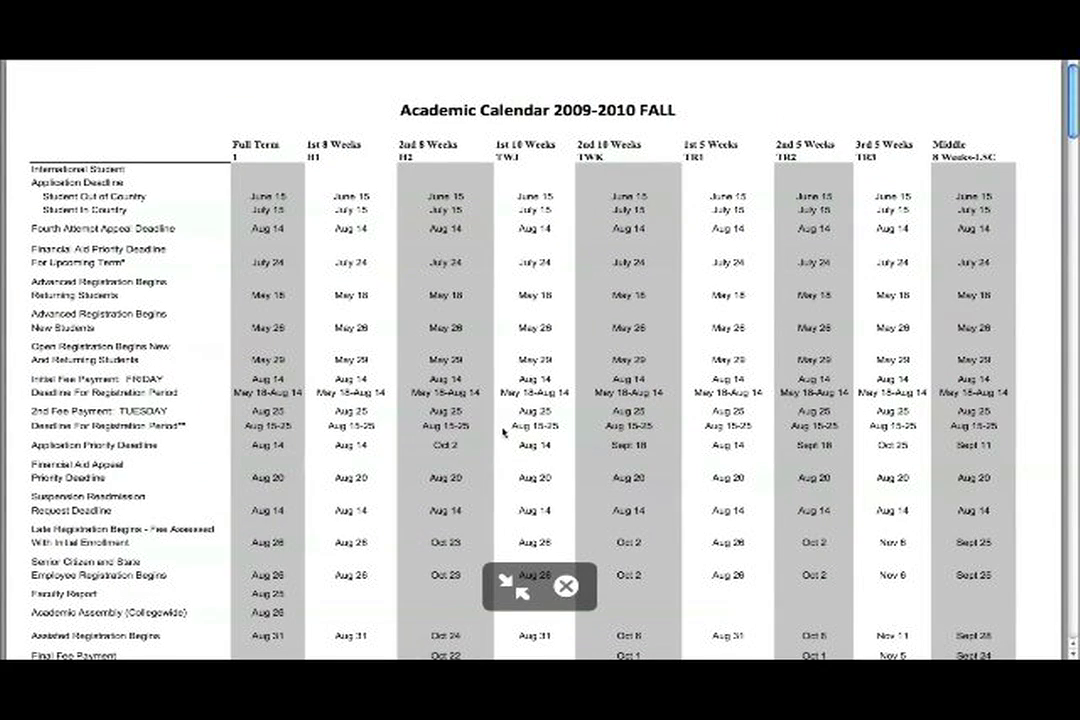
Page through the calendar to the Summer page and return to windowed preview.
scroll(503, 432, "down", 1)
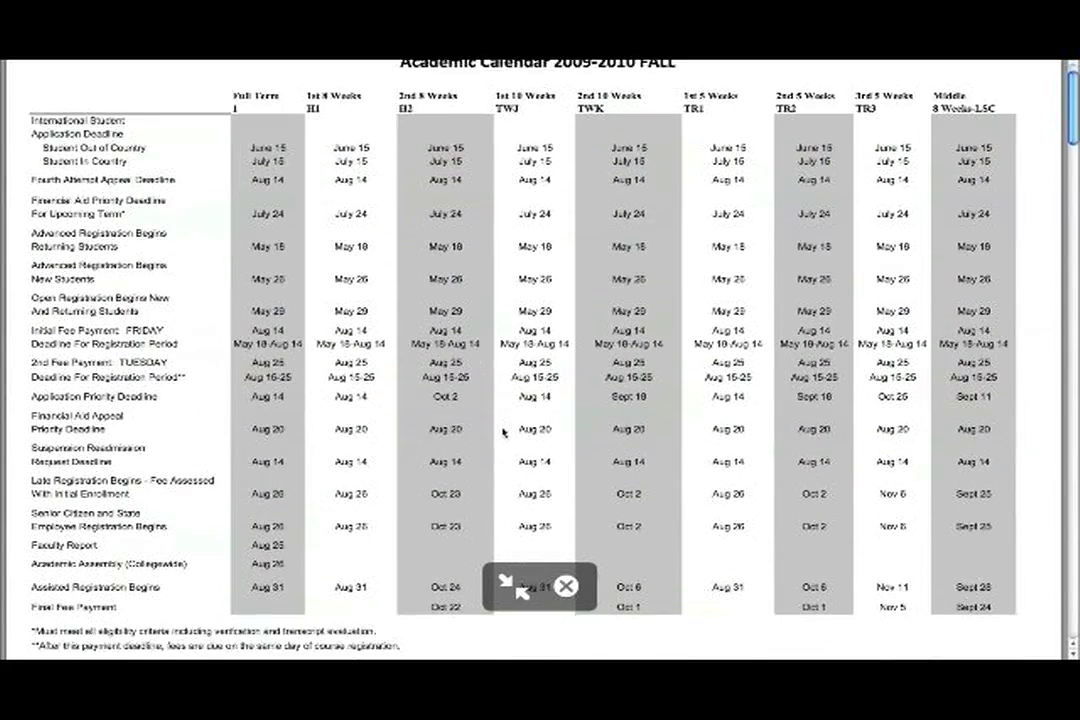
scroll(503, 432, "down", 4)
scroll(503, 432, "down", 4)
scroll(503, 432, "down", 4)
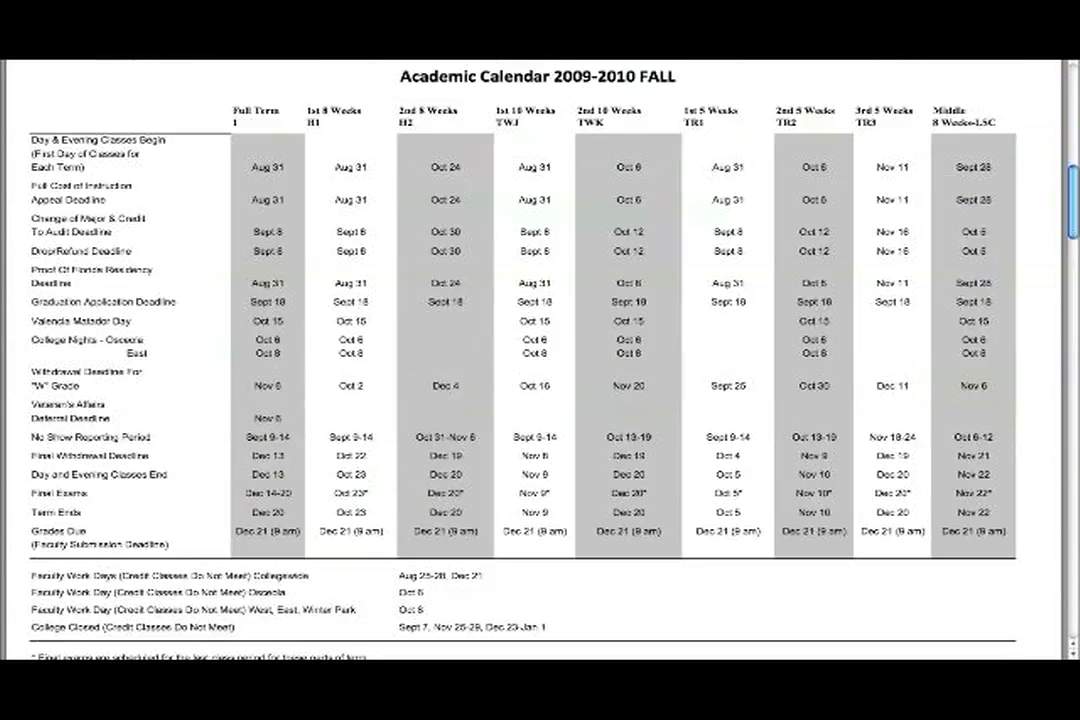
scroll(503, 432, "down", 2)
scroll(503, 432, "down", 4)
scroll(503, 432, "down", 4)
scroll(503, 432, "down", 5)
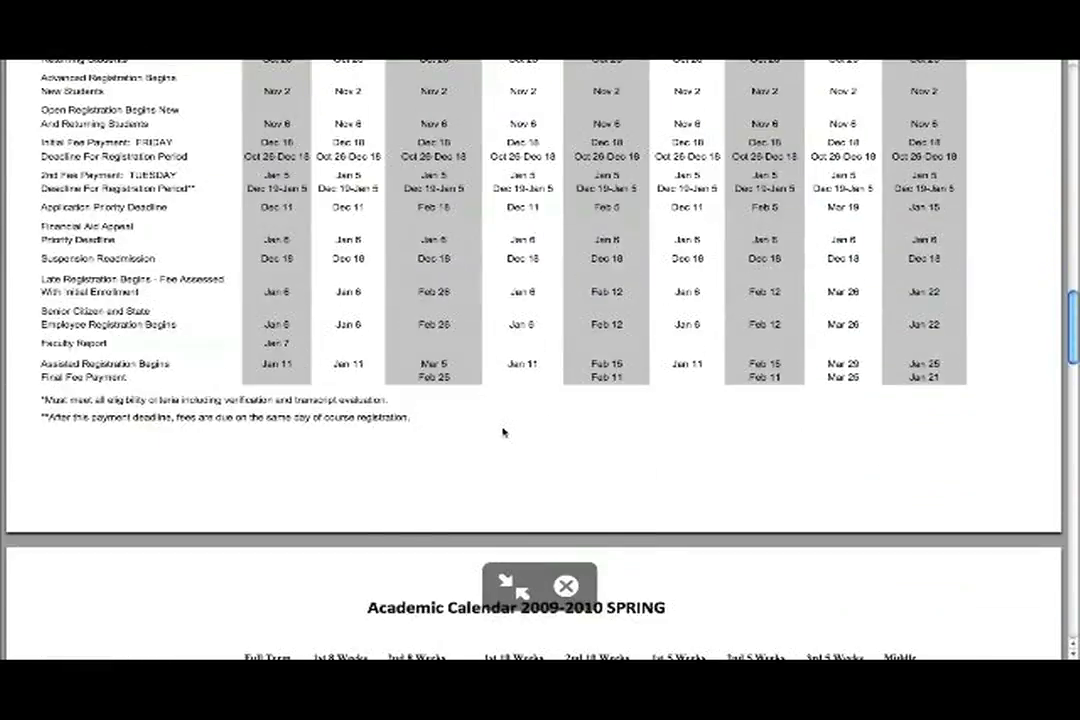
scroll(503, 432, "down", 4)
scroll(503, 432, "down", 1)
scroll(503, 432, "down", 2)
scroll(503, 432, "down", 1)
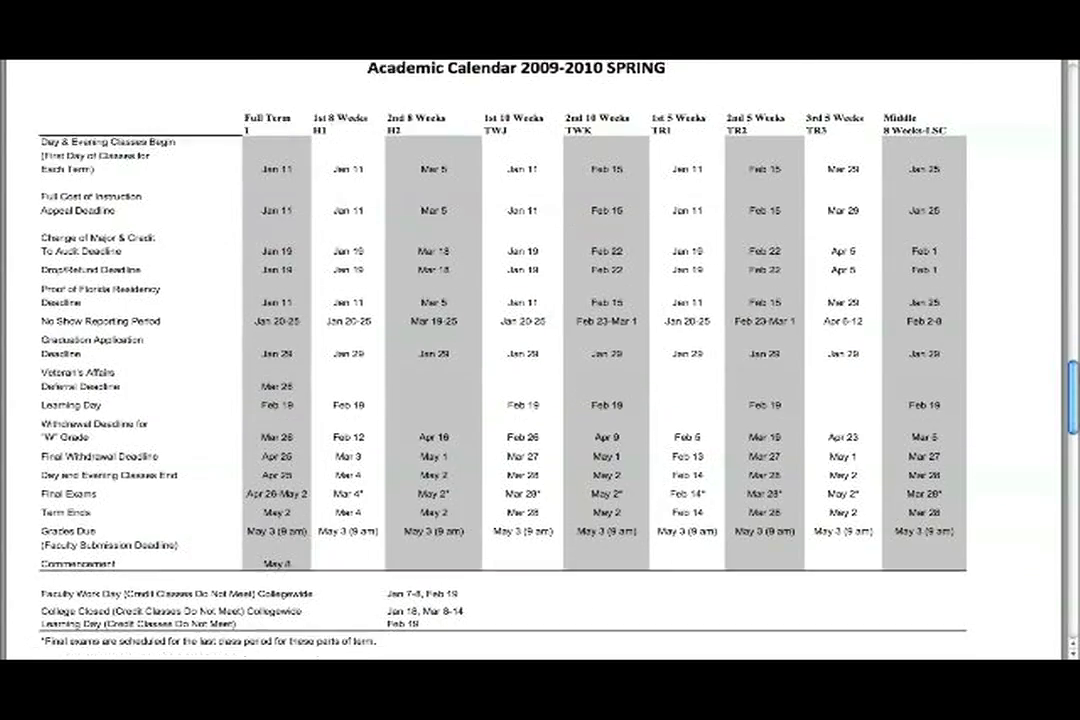
scroll(503, 432, "down", 4)
scroll(503, 432, "down", 4)
scroll(540, 480, "down", 5)
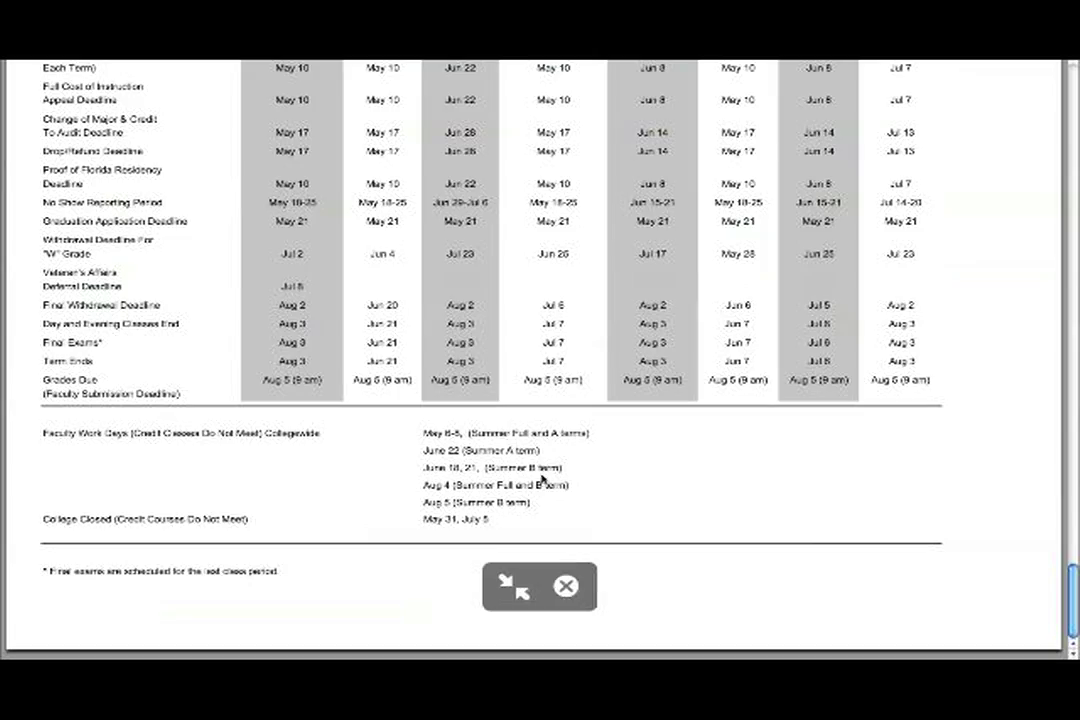
left_click(510, 585)
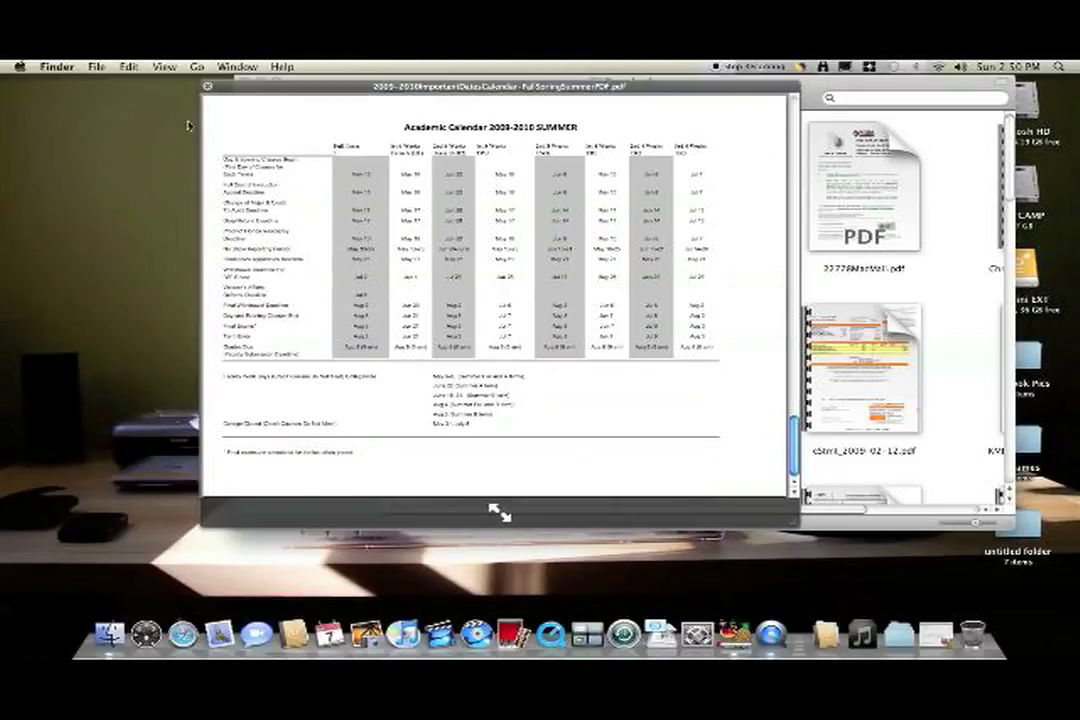
Close the preview, maximize Downloads icon size, and flip the calendar thumbnail's pages.
left_click(208, 87)
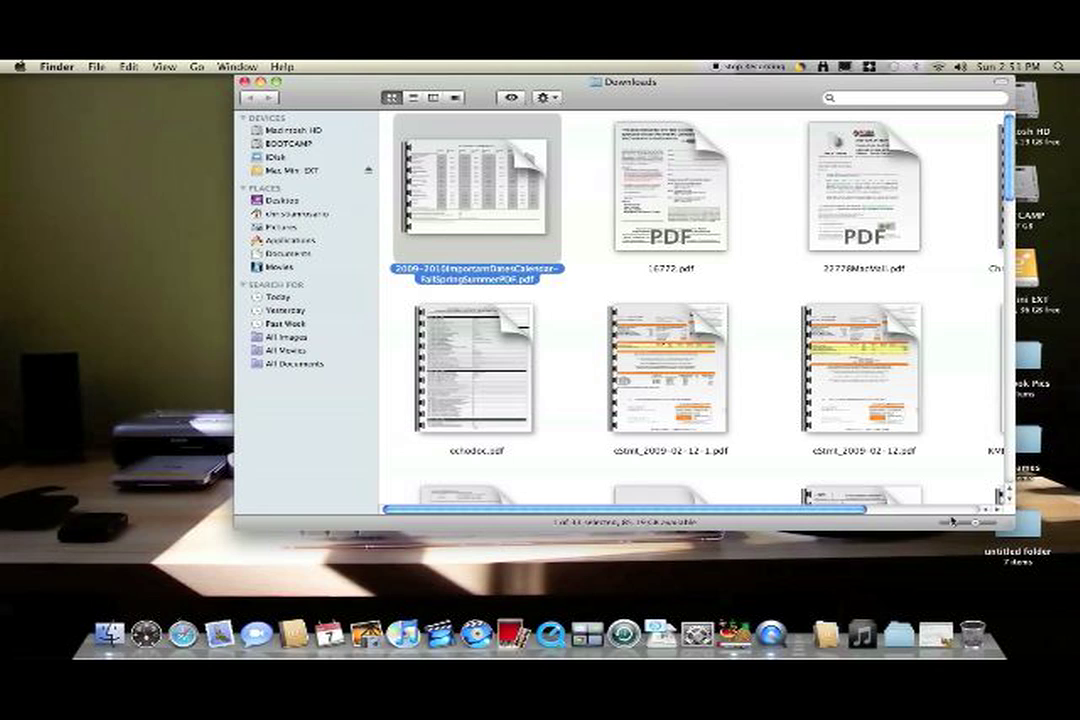
left_click_drag(952, 521, 1022, 527)
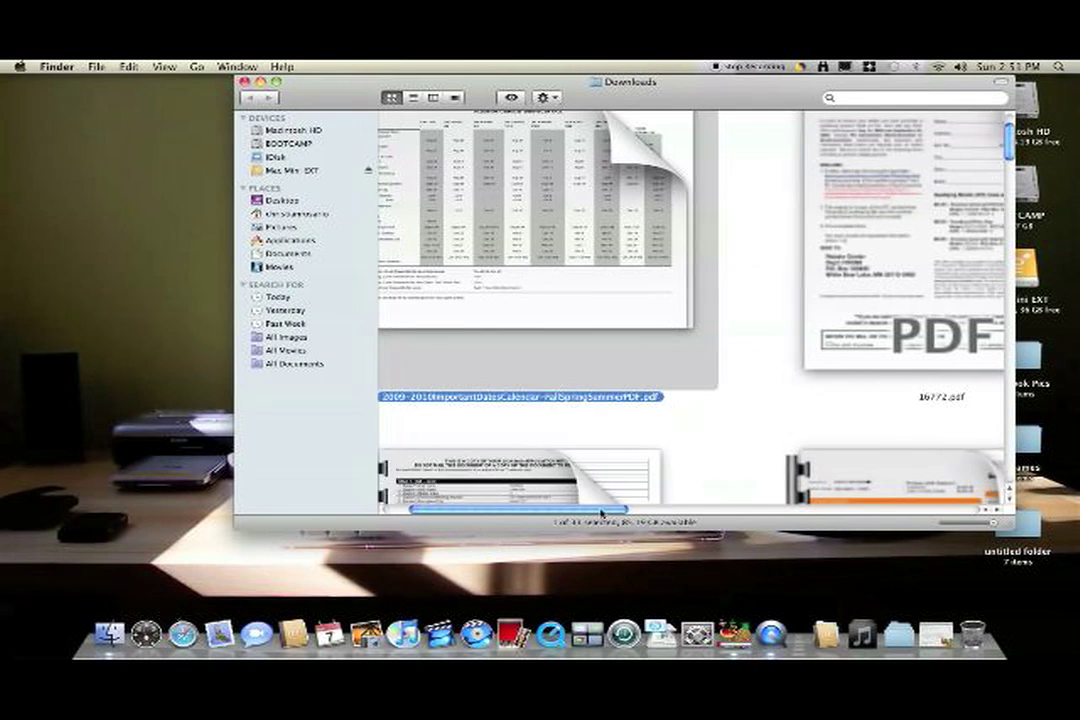
scroll(600, 430, "left", 3)
scroll(600, 430, "up", 2)
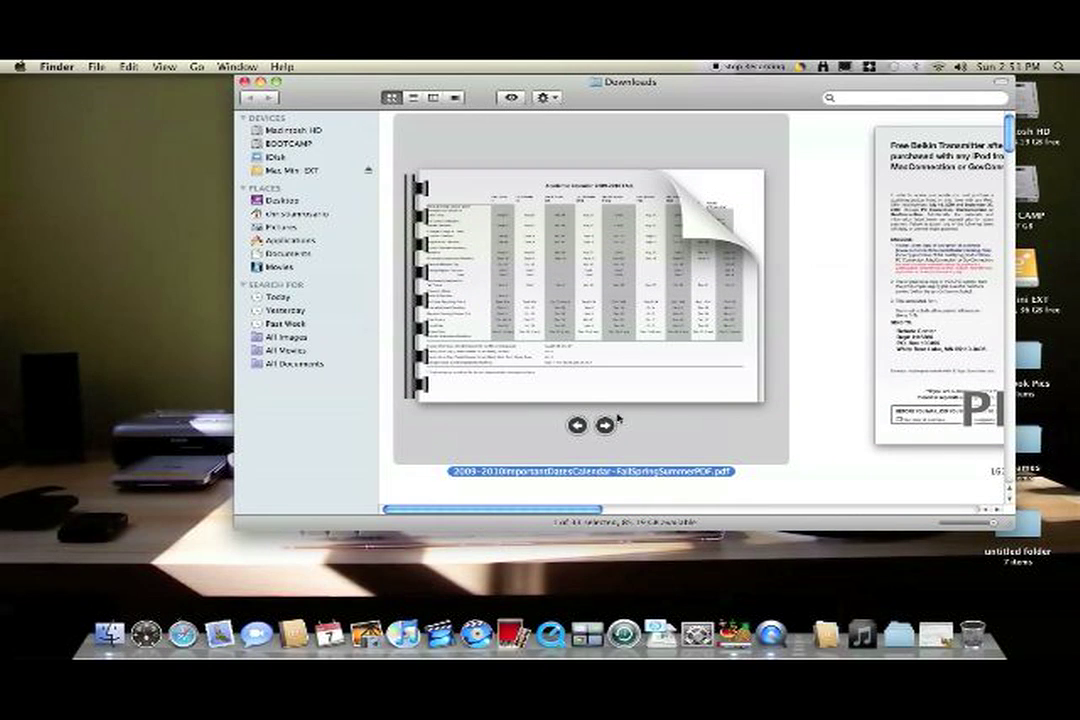
left_click(604, 424)
left_click(604, 424)
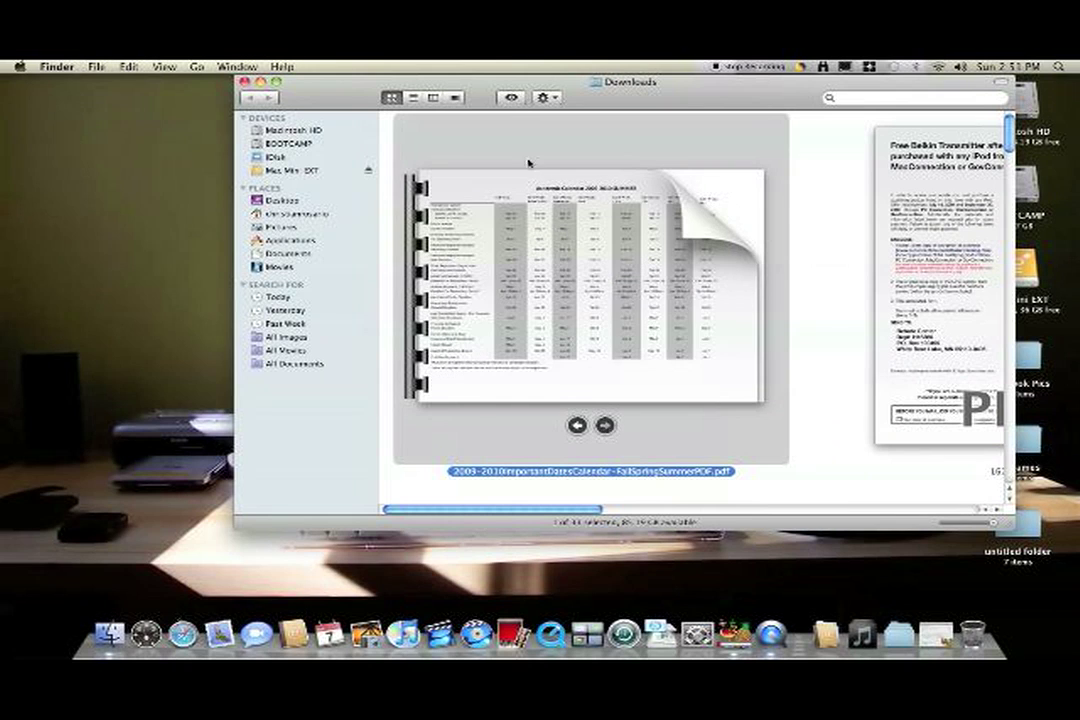
Page the calendar in enlarged Cover Flow, then return to Icon view at medium size.
left_click(457, 97)
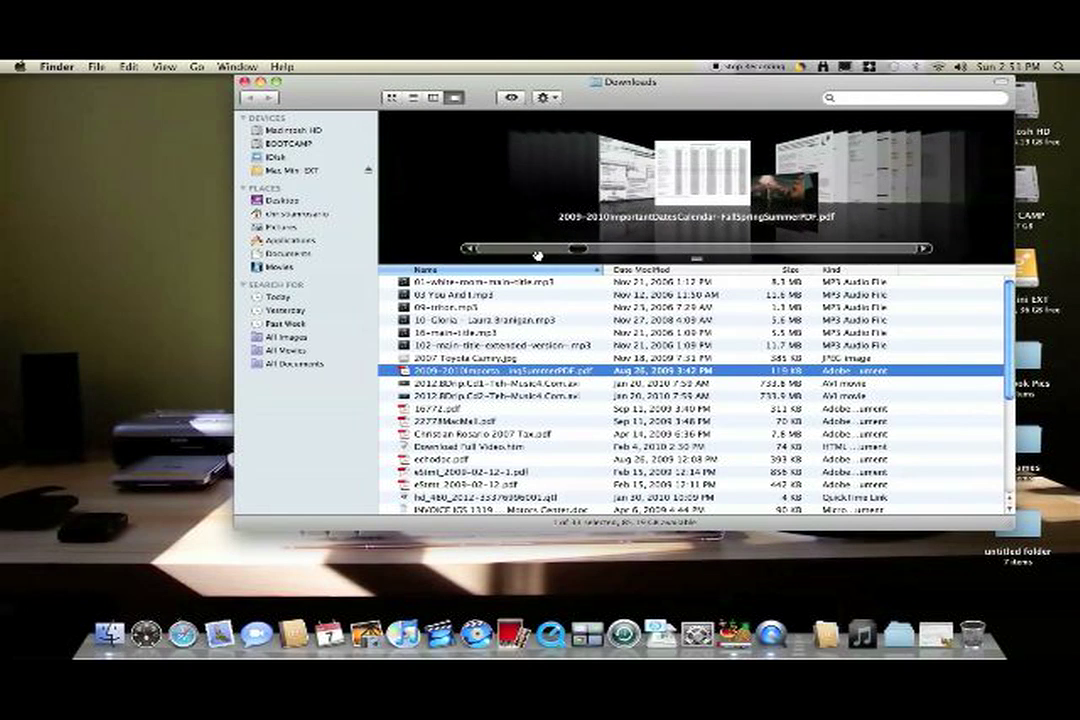
left_click_drag(697, 259, 697, 424)
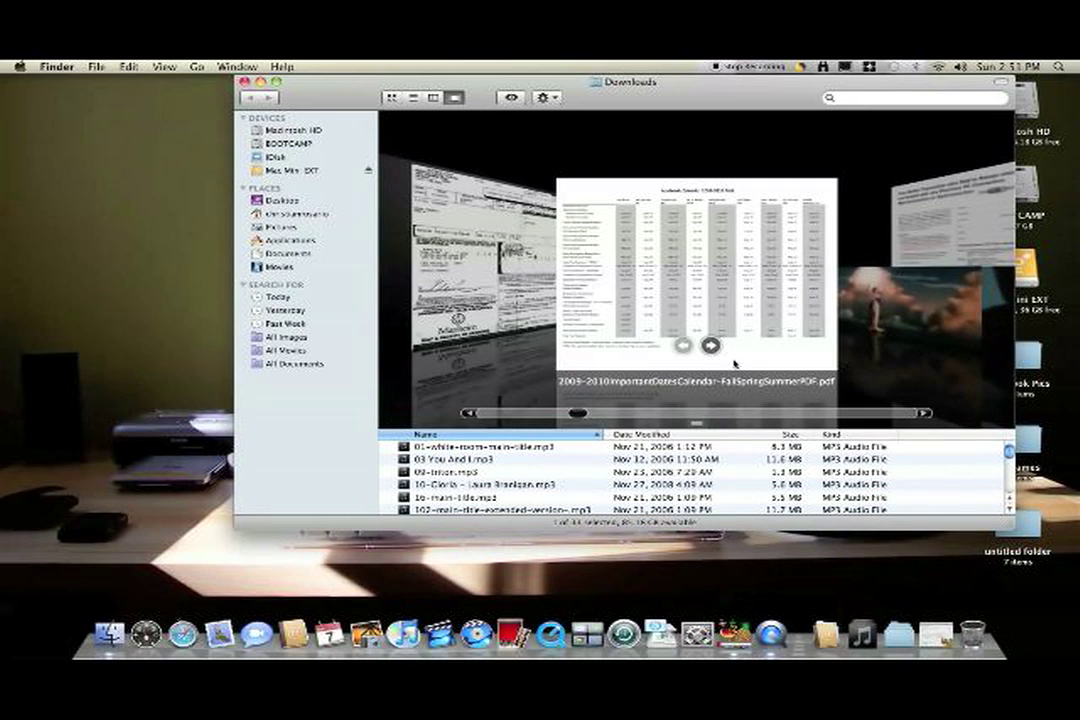
left_click(684, 346)
left_click(684, 346)
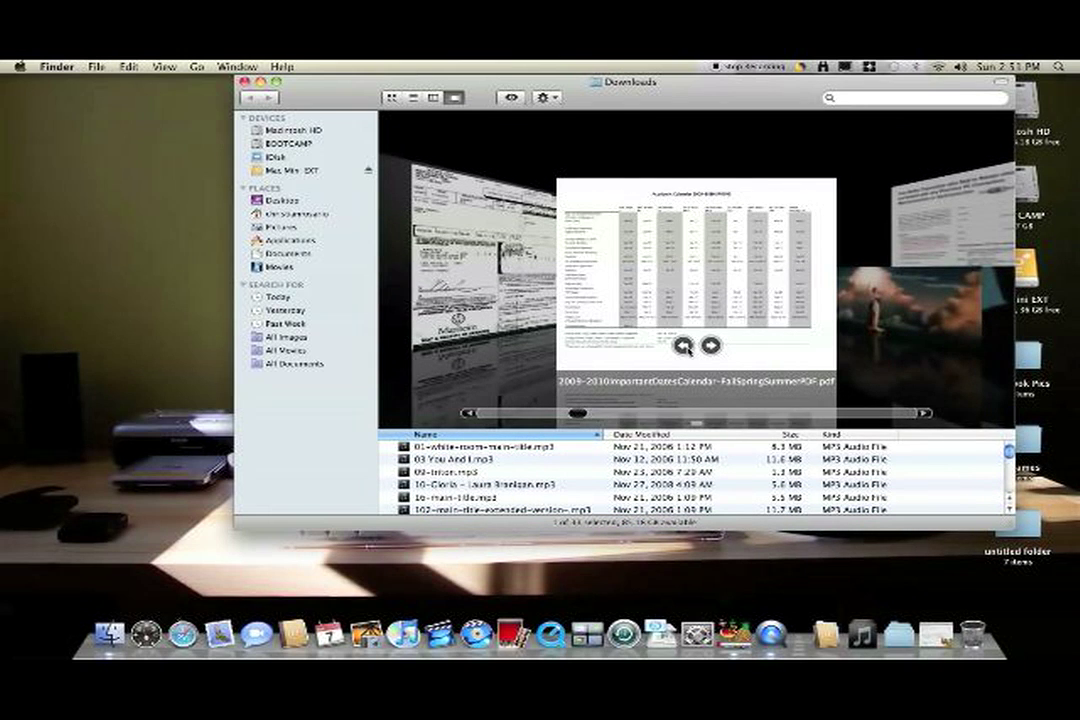
left_click(684, 346)
left_click(392, 97)
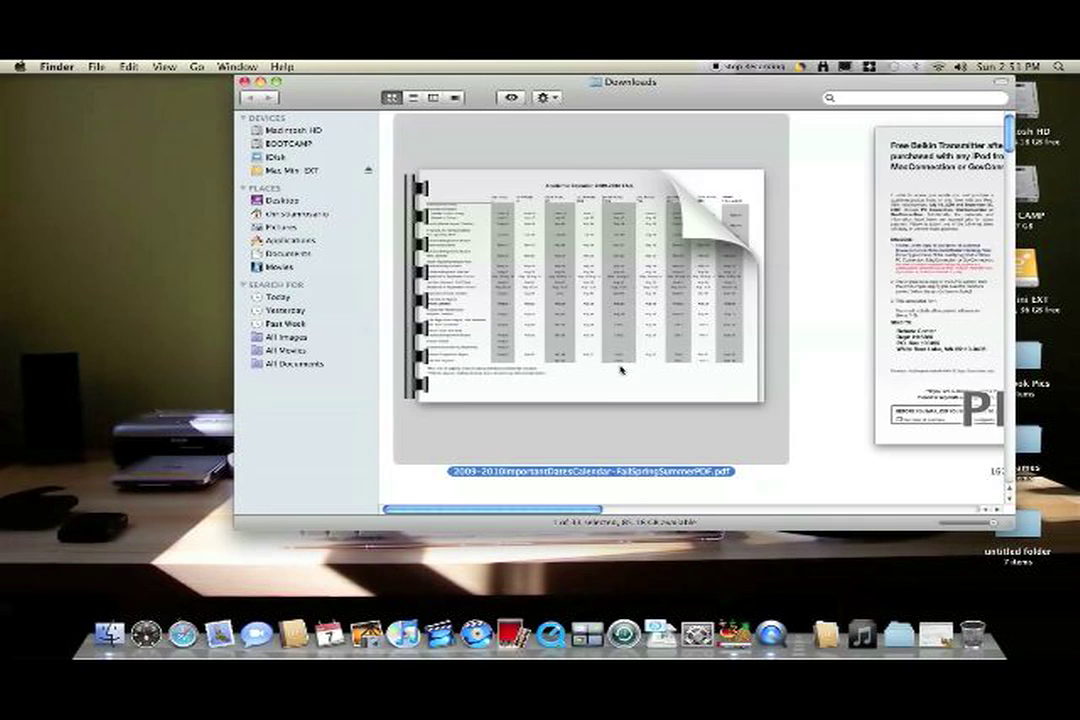
mouse_move(993, 523)
left_mouse_down()
mouse_move(962, 523)
mouse_move(978, 522)
left_mouse_up()
Play 09-triton.mp3 in place among the Downloads MP3s, then open and dismiss its context menu.
scroll(968, 505, "up", 5)
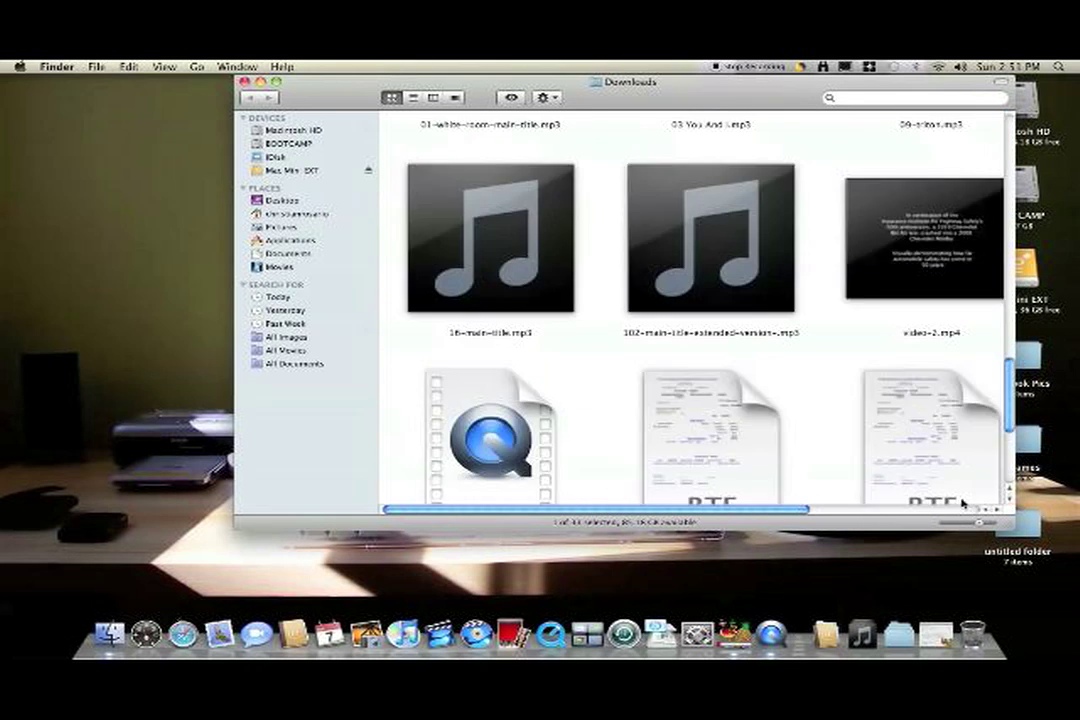
scroll(950, 506, "up", 2)
scroll(920, 507, "down", 1)
scroll(895, 508, "down", 1)
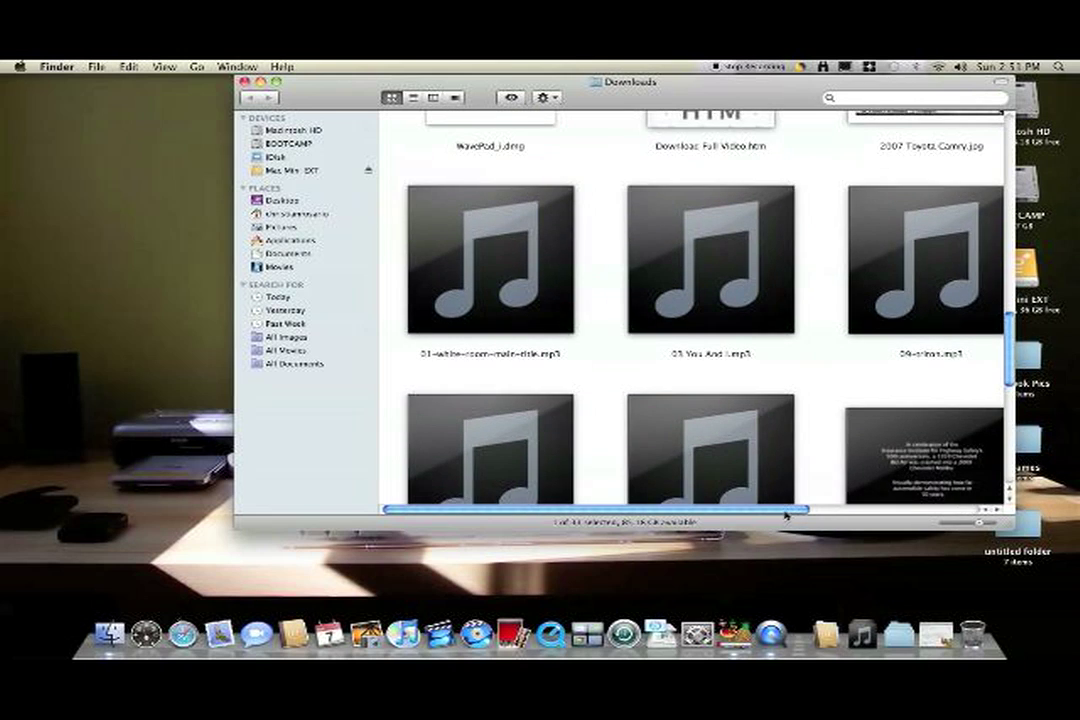
left_click_drag(793, 511, 841, 511)
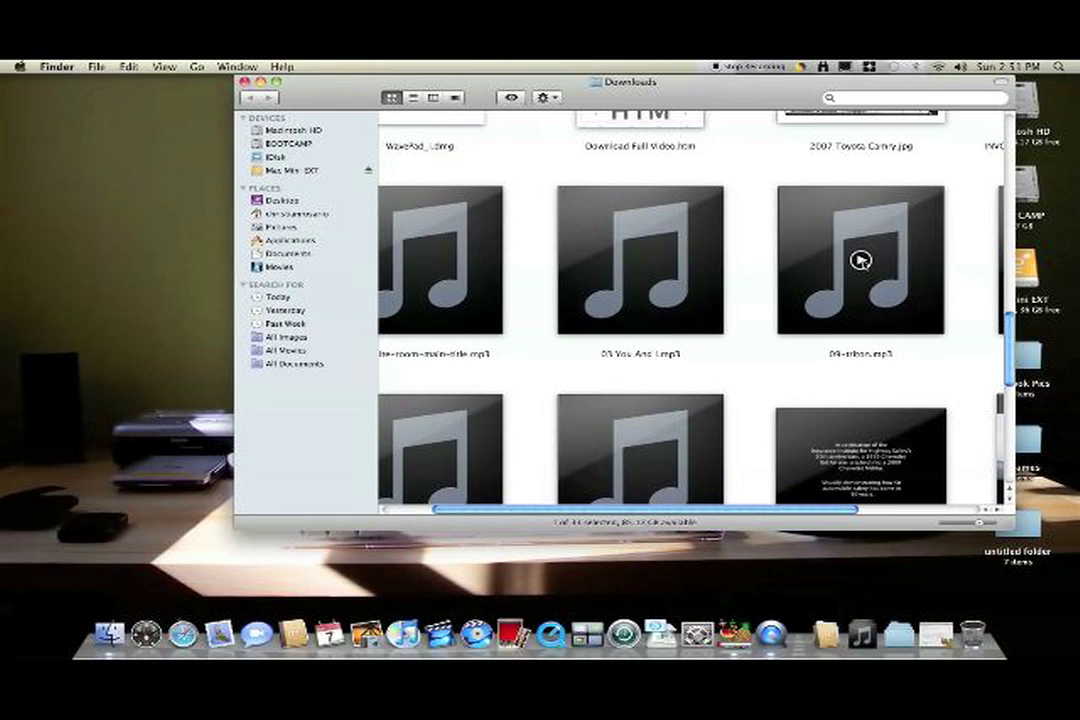
left_click(860, 260)
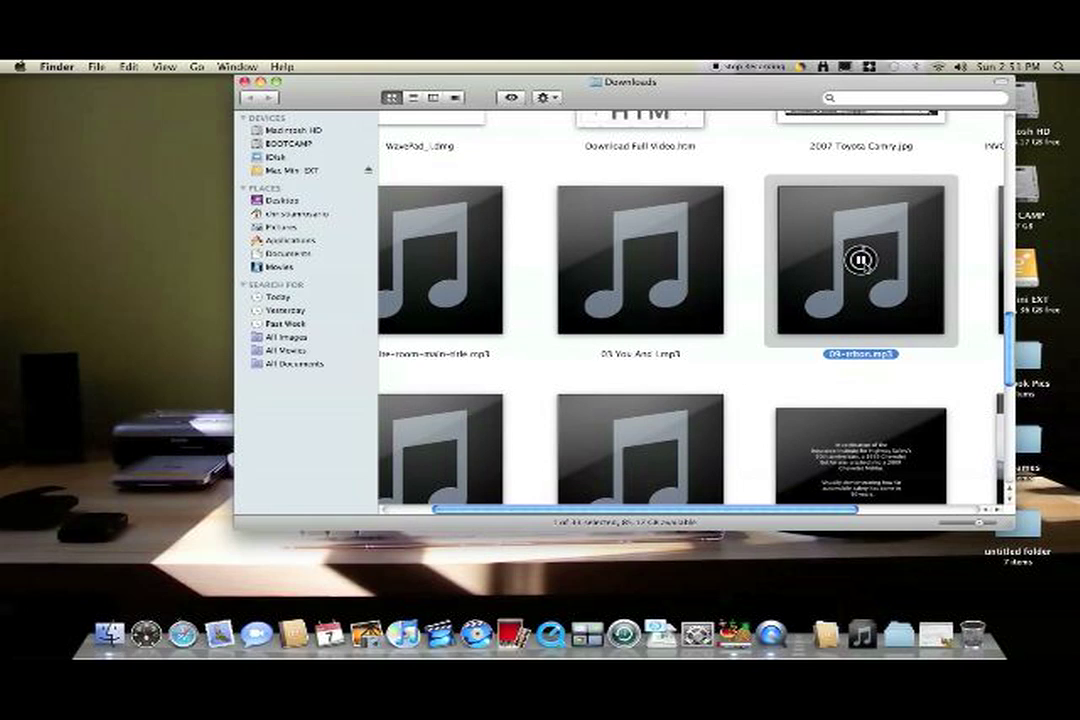
right_click(902, 288)
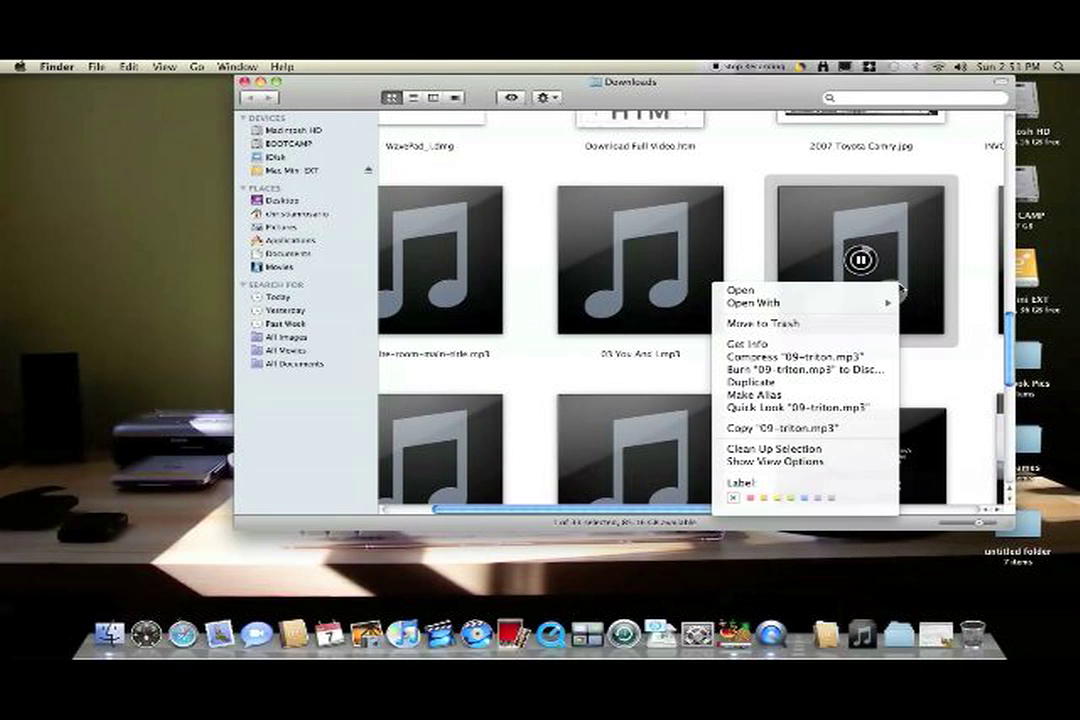
key("Escape")
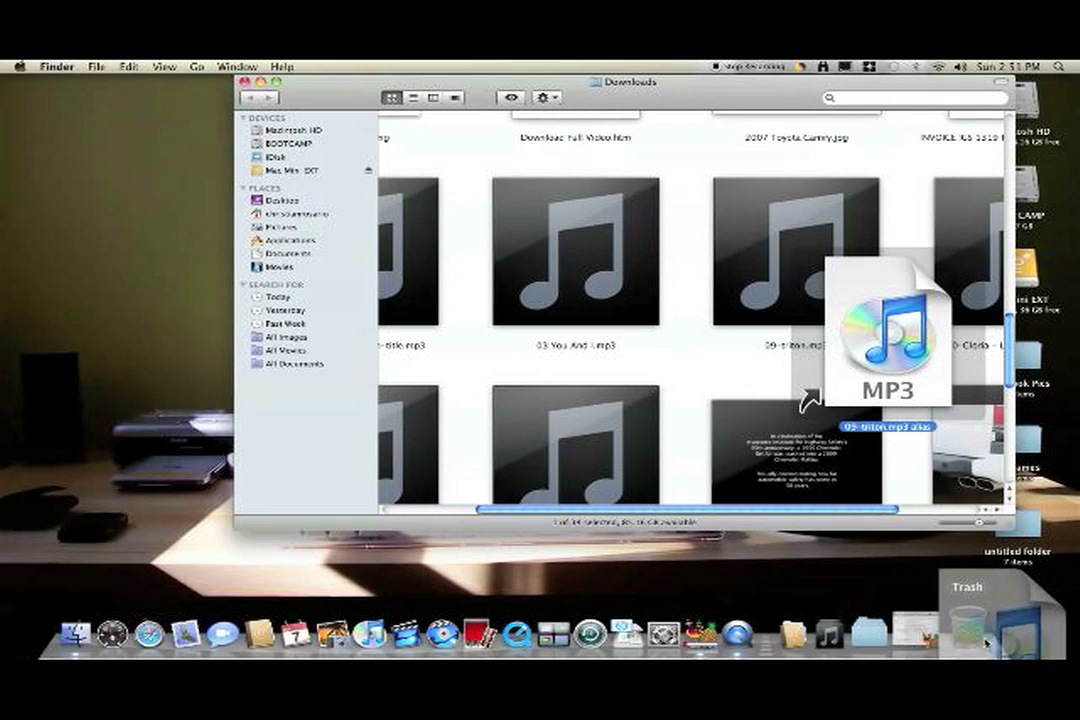
Quick Look 09-triton.mp3 from its context menu and reposition the audio preview panel.
right_click(772, 267)
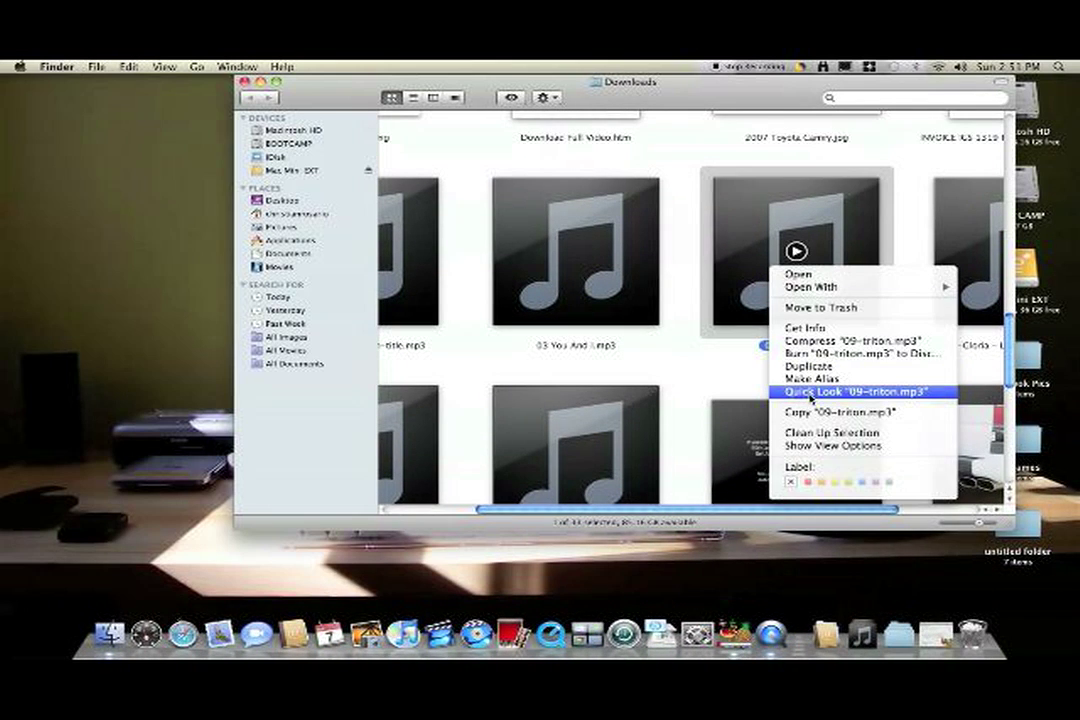
left_click(810, 393)
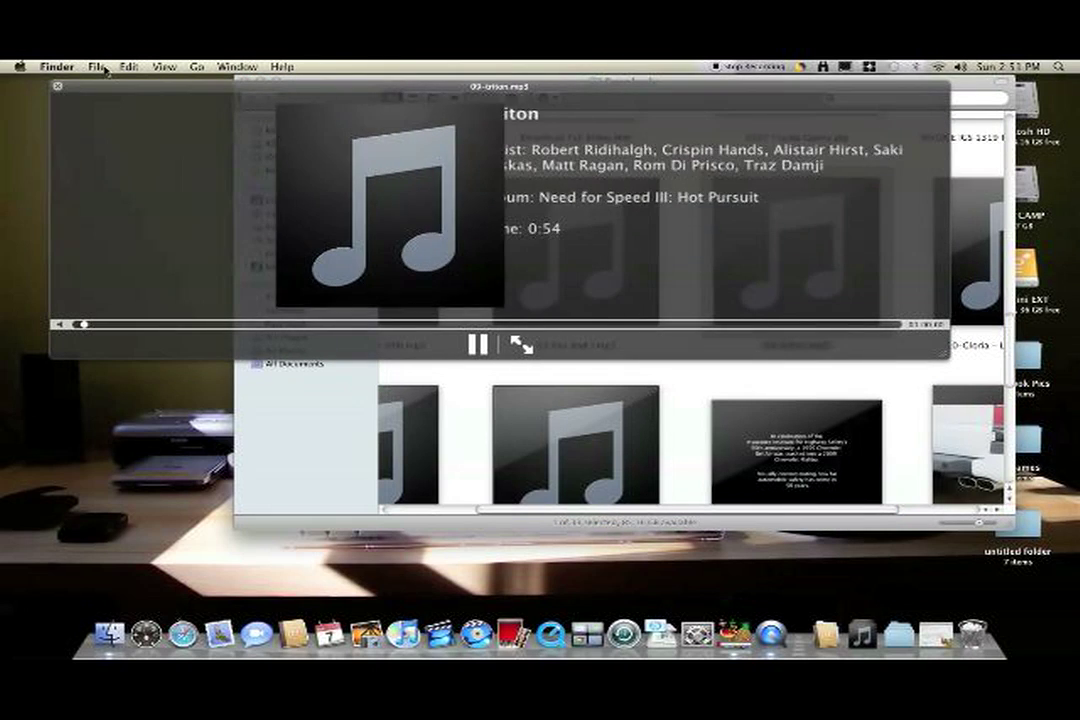
left_click_drag(80, 82, 137, 100)
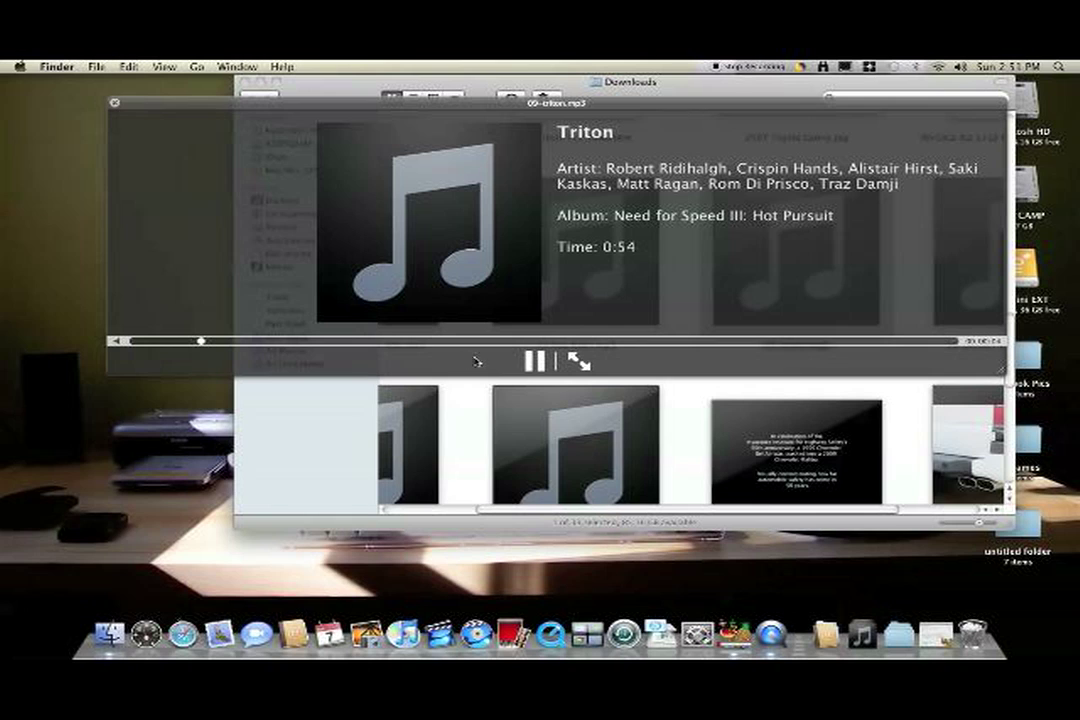
Preview 102-main-title-extended-version.mp3 and 10-main-title.mp3, then close Quick Look.
left_click(460, 436)
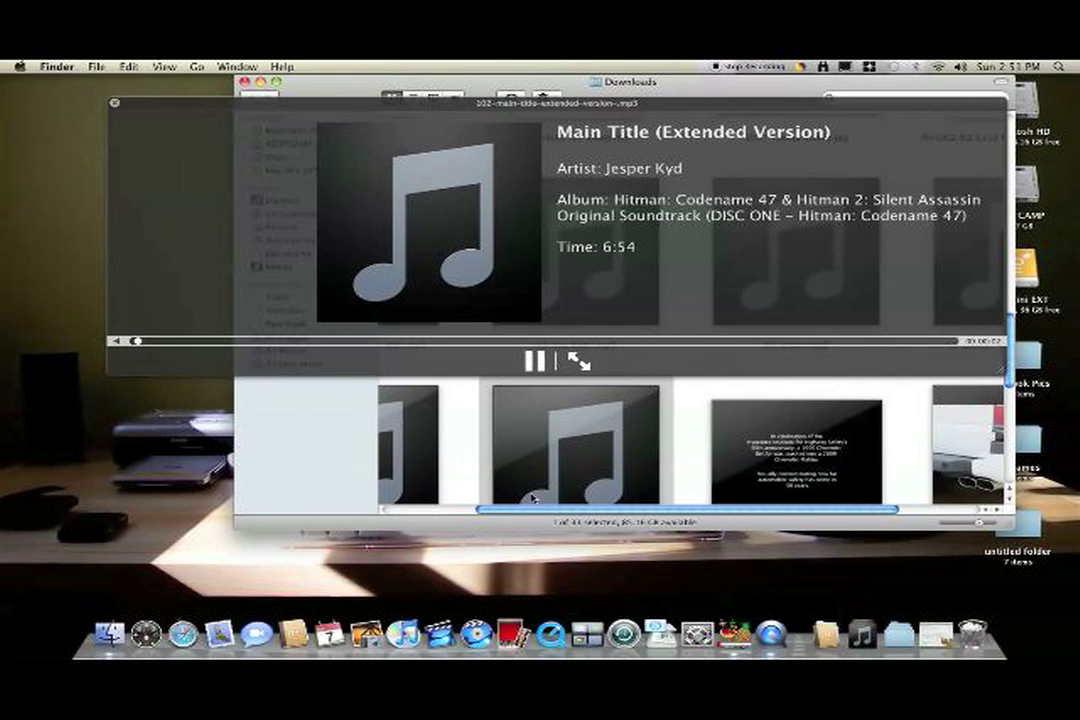
left_click_drag(535, 513, 449, 511)
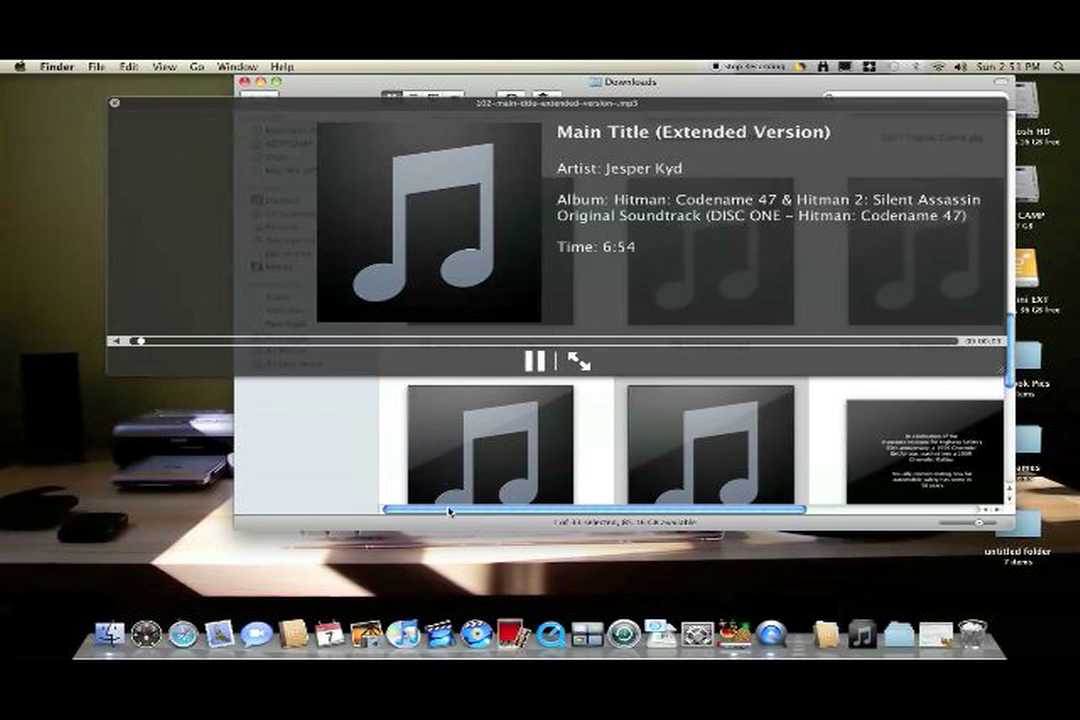
left_click(520, 434)
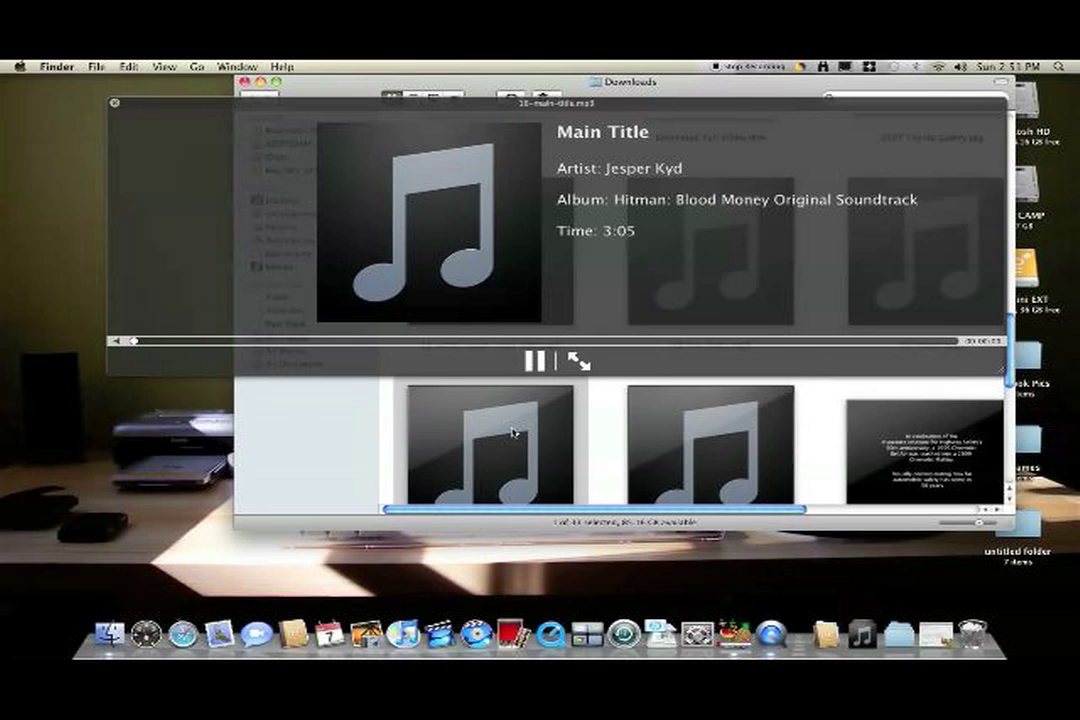
mouse_move(177, 101)
left_mouse_down()
mouse_move(141, 345)
mouse_move(209, 403)
left_mouse_up()
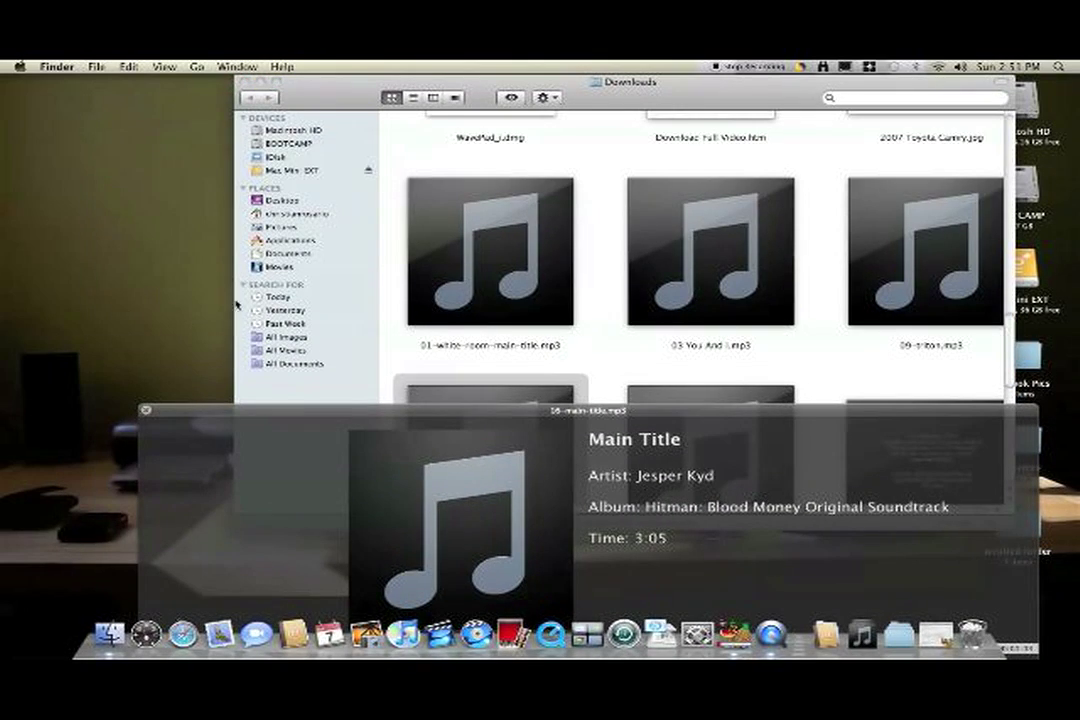
key("space")
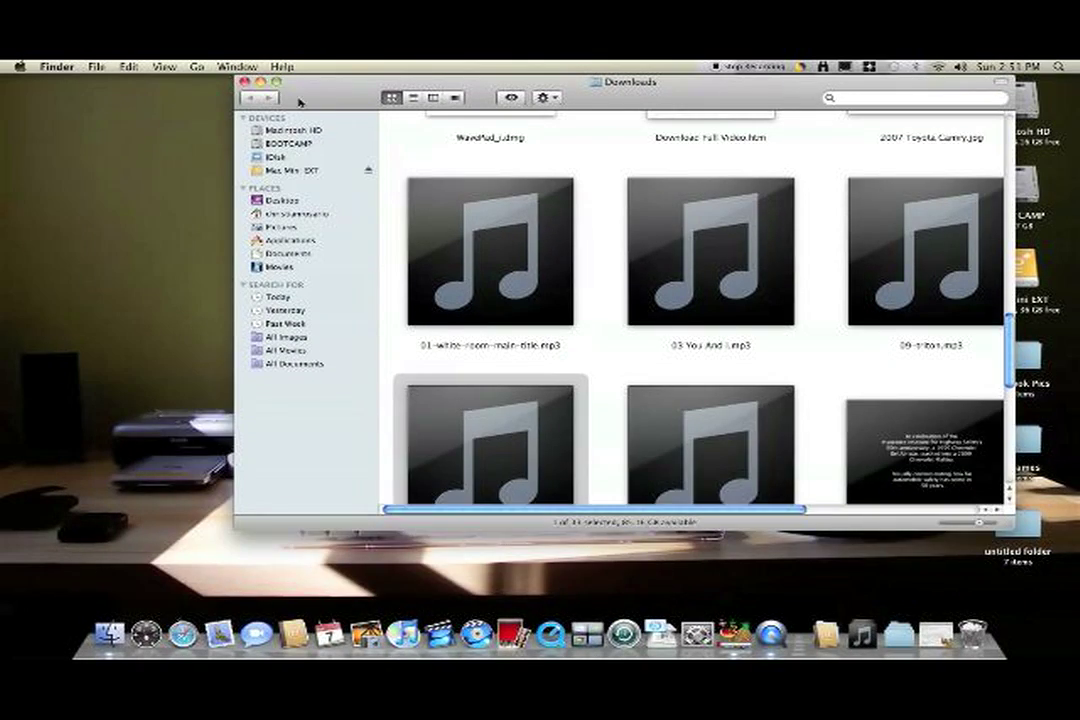